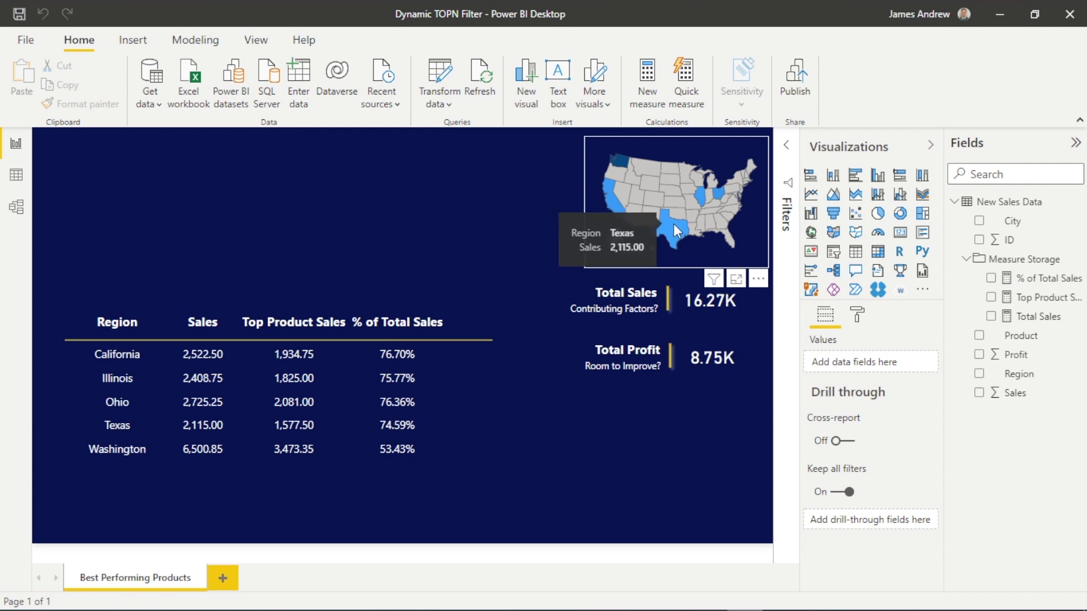
- Cross-filter the report to Ohio, then California, then clear the cross-filter
click(114, 401)
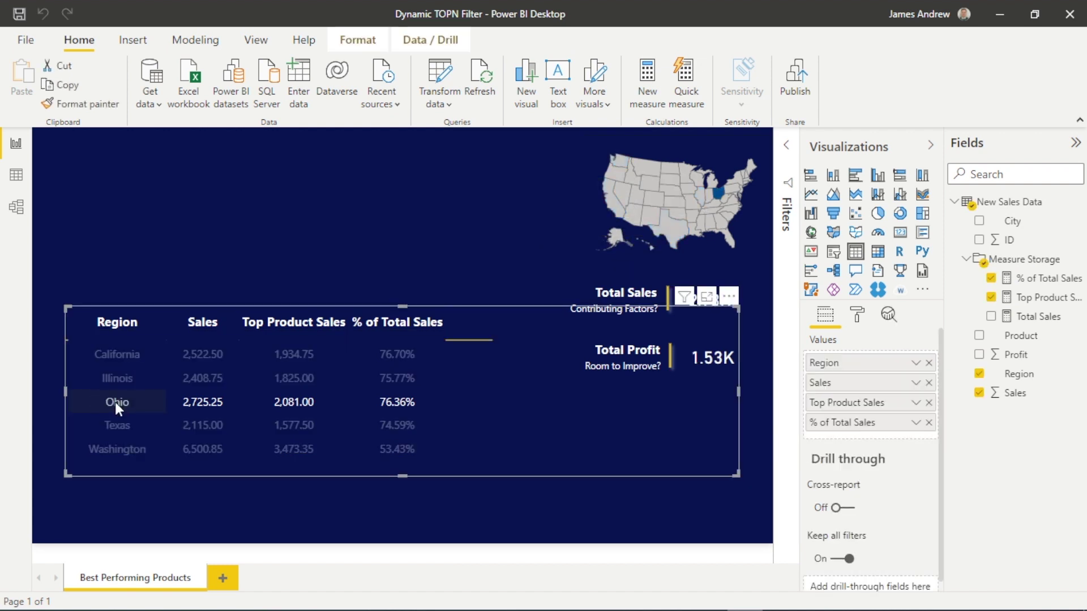
click(120, 355)
click(196, 235)
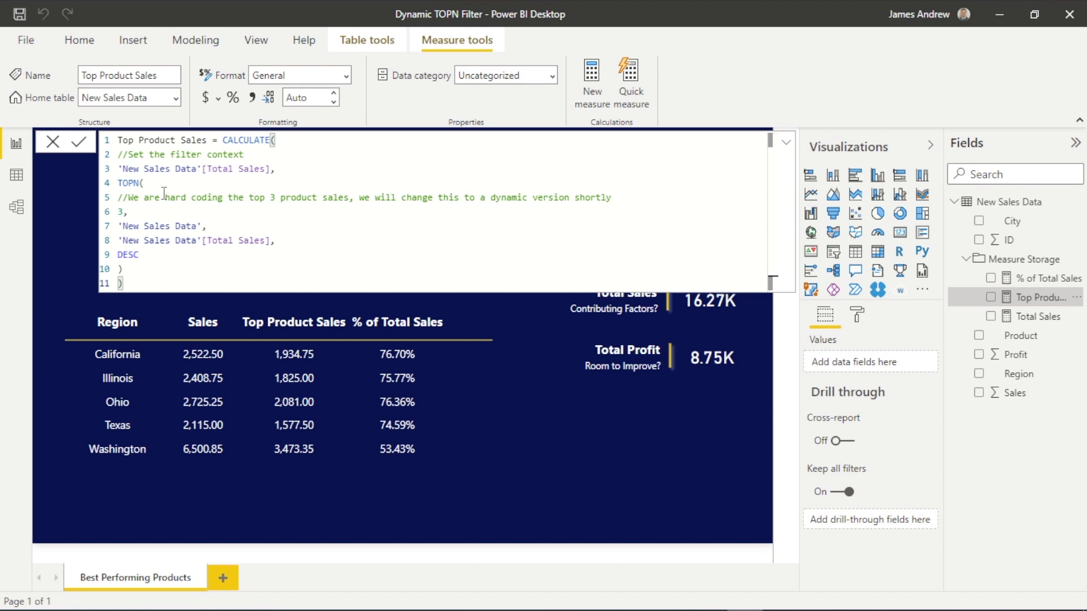
- Inspect the TOPN formula's arguments, retyping commas and selecting the hard-coded 3 on line 6
click(146, 213)
click(120, 211)
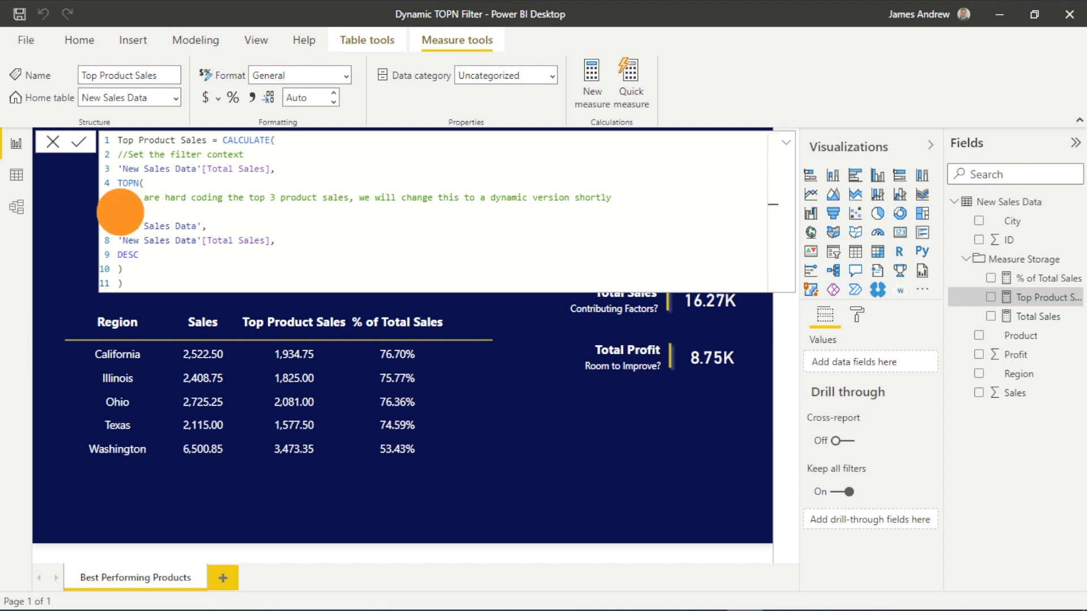
double_click(122, 212)
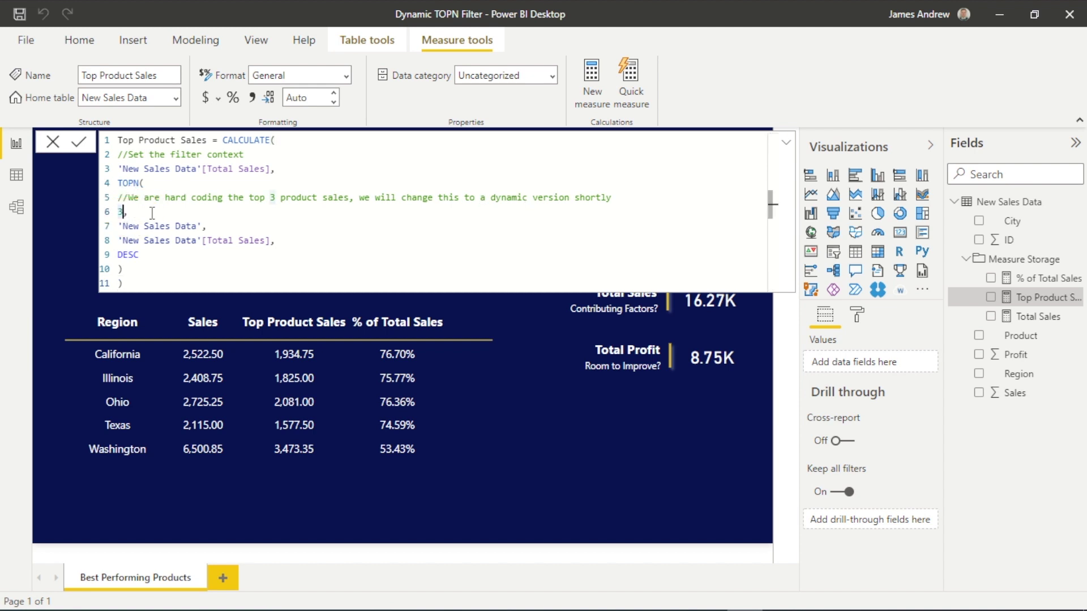
click(208, 225)
key(BackSpace)
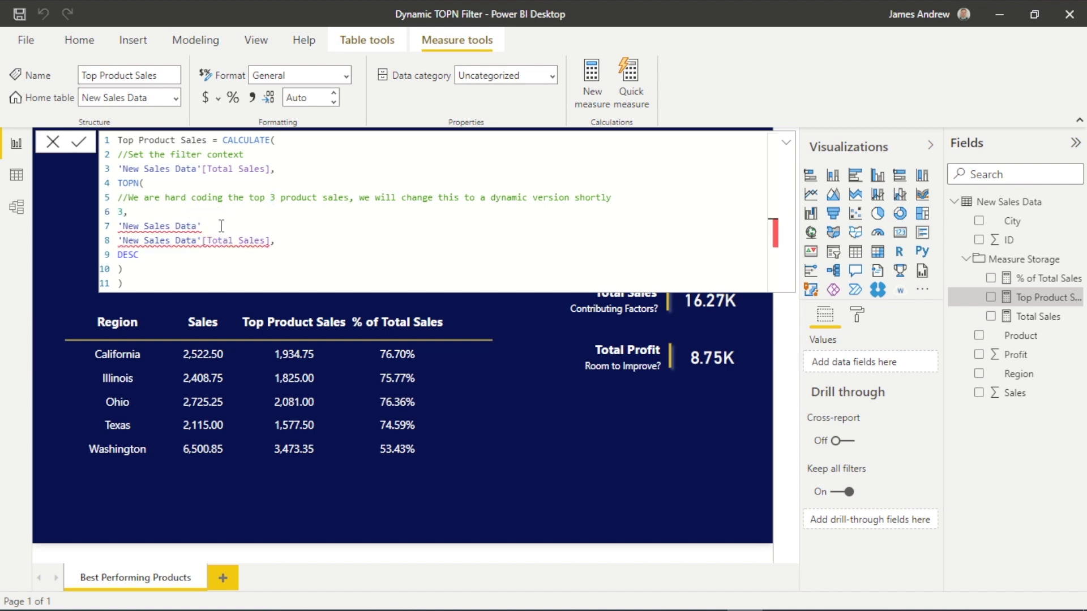
text(,)
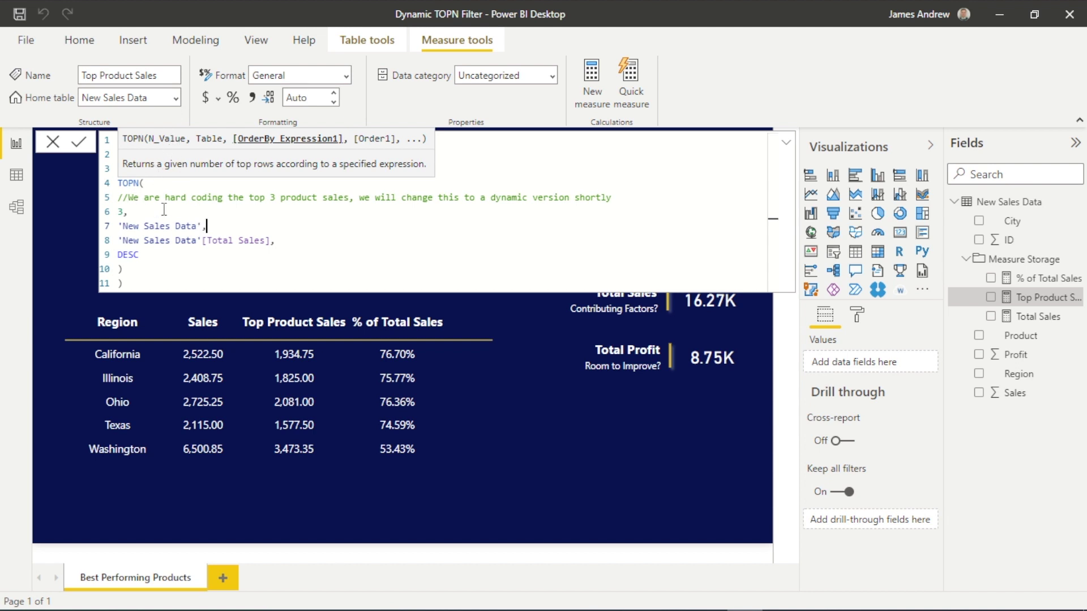
click(150, 255)
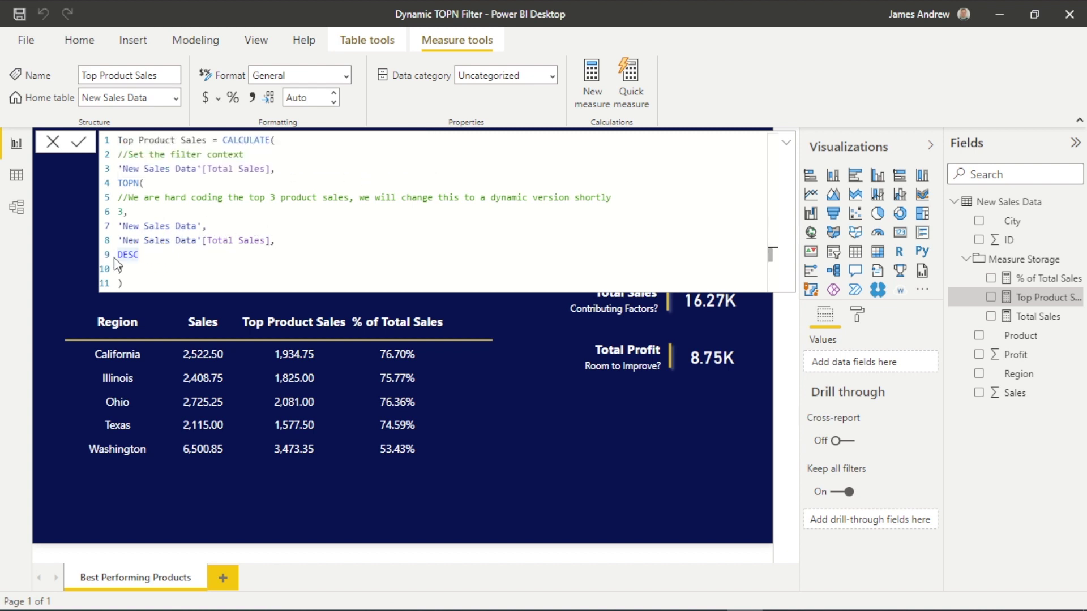
click(151, 270)
click(125, 211)
text(,)
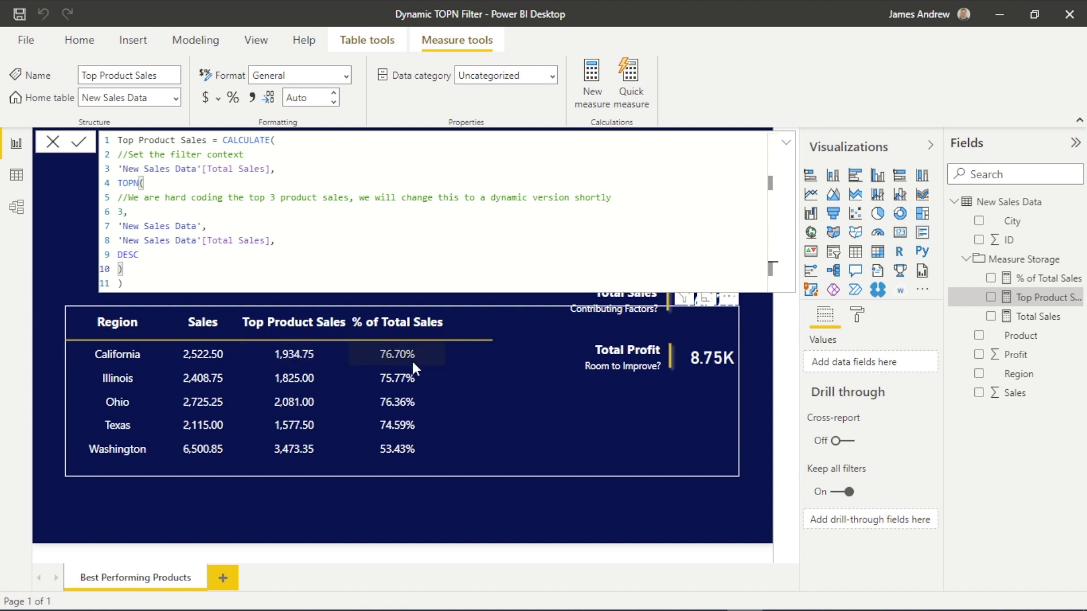
click(124, 212)
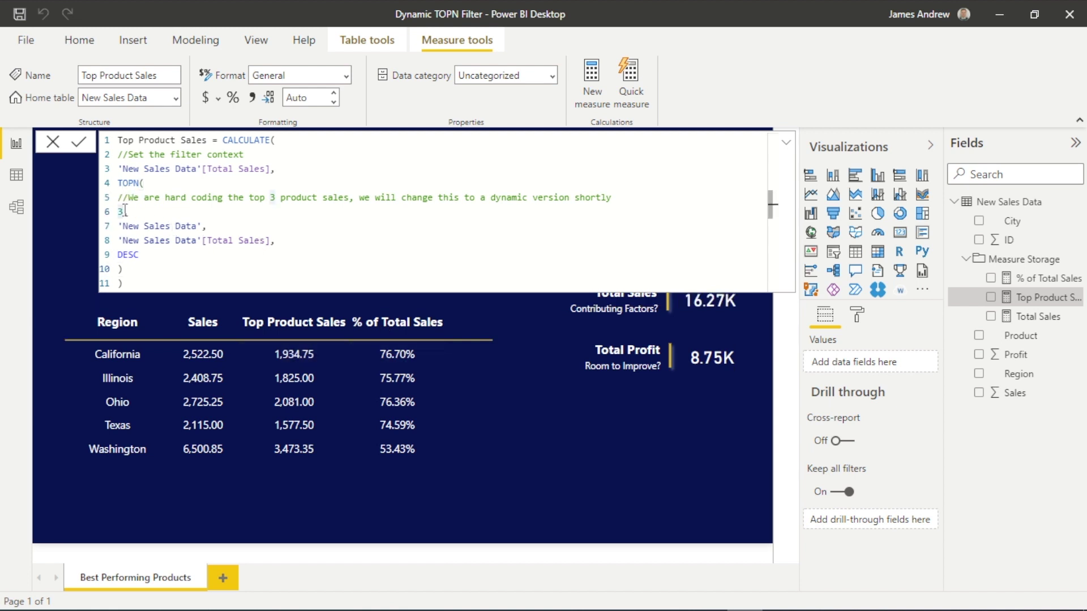
- Replace the TOPN count 3 with 1 and commit, giving California 1,129.75
text(1)
click(79, 144)
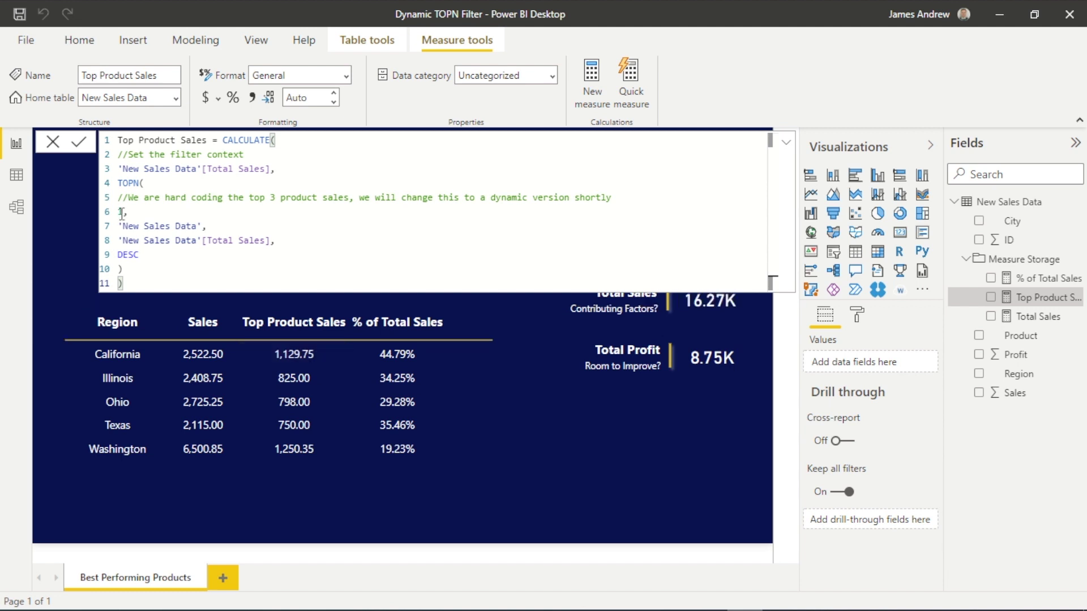
click(261, 507)
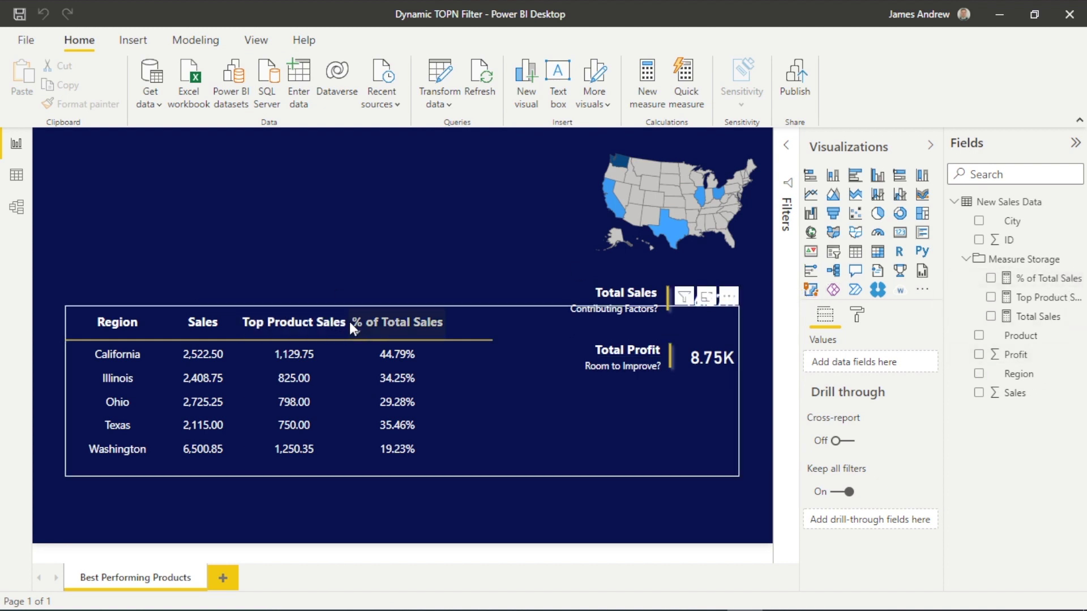
click(1023, 278)
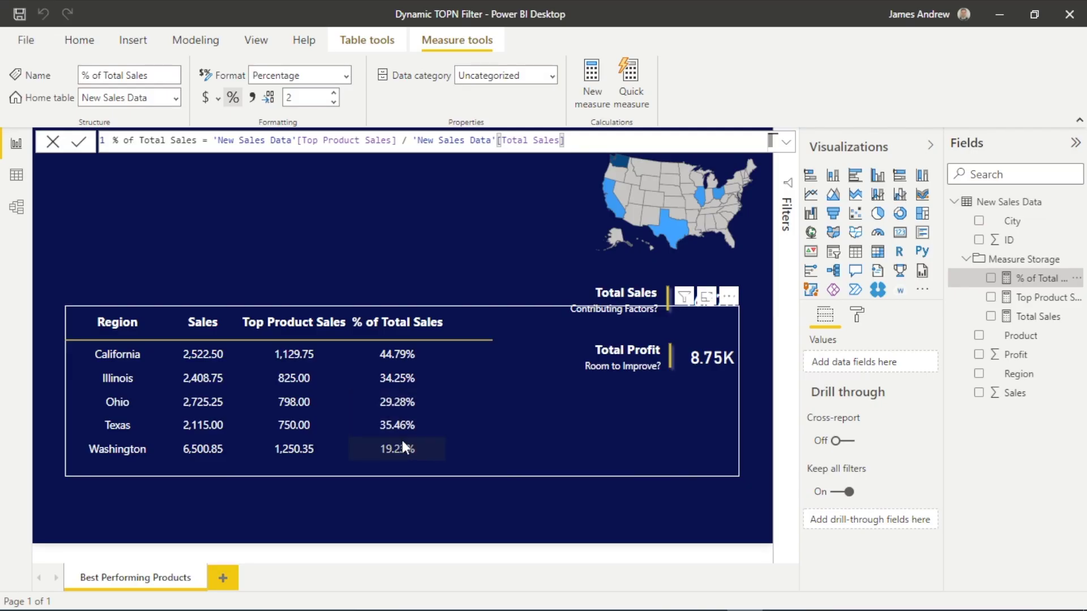
click(427, 516)
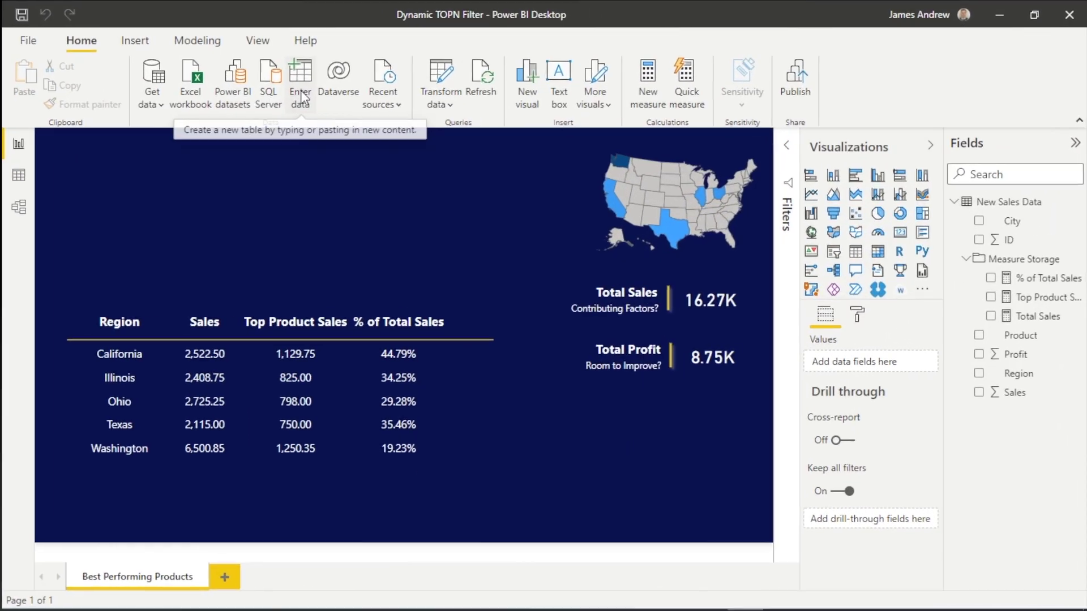
click(300, 90)
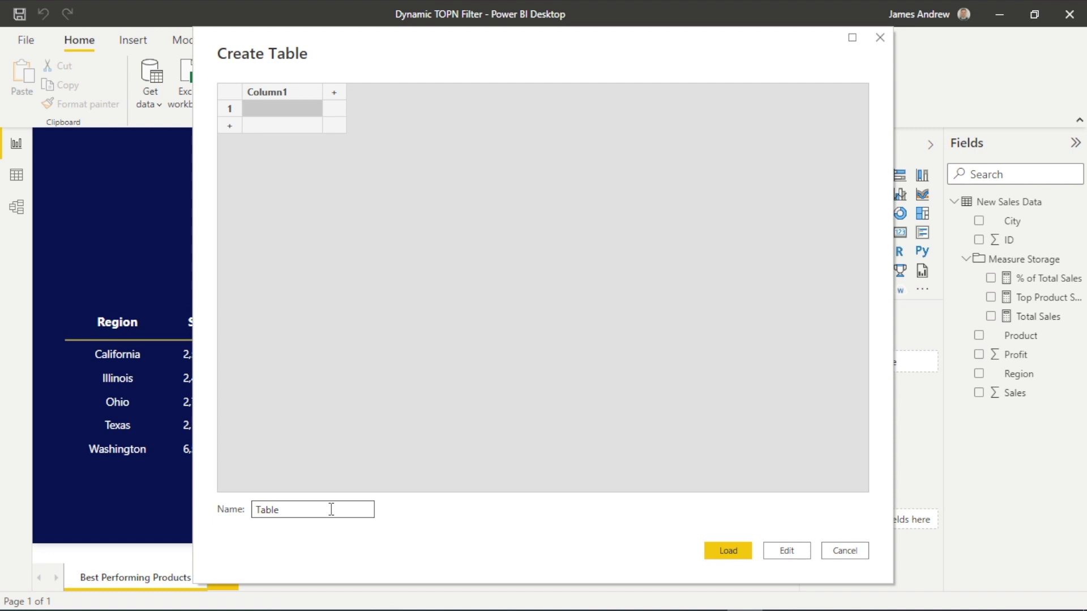
- Name the new table TOPN Selection and rename Column1 to TOPN Value
click(331, 510)
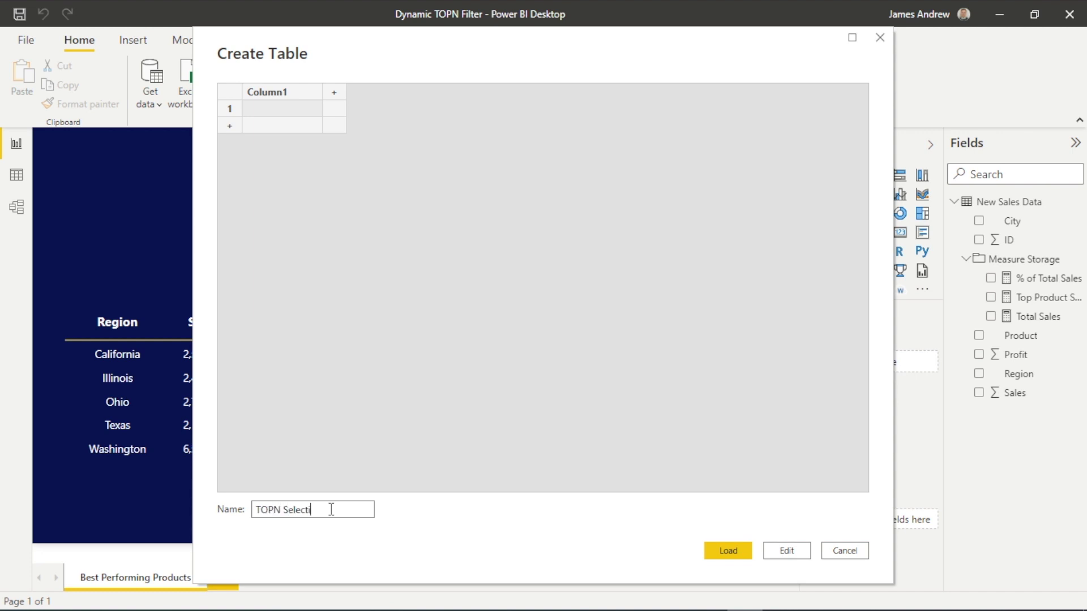
click(290, 92)
double_click(289, 91)
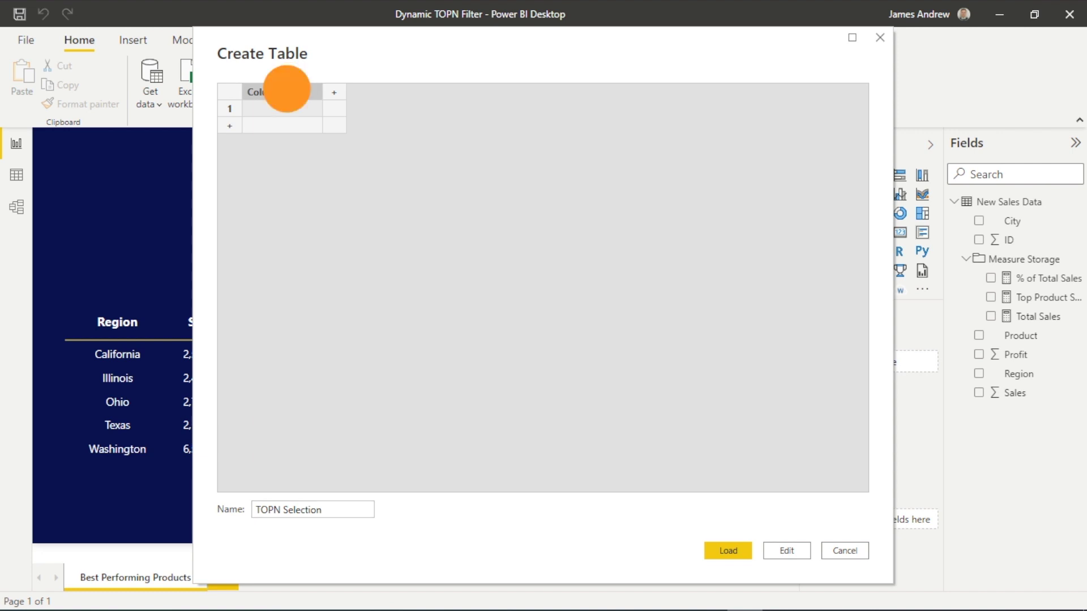
key(BackSpace)
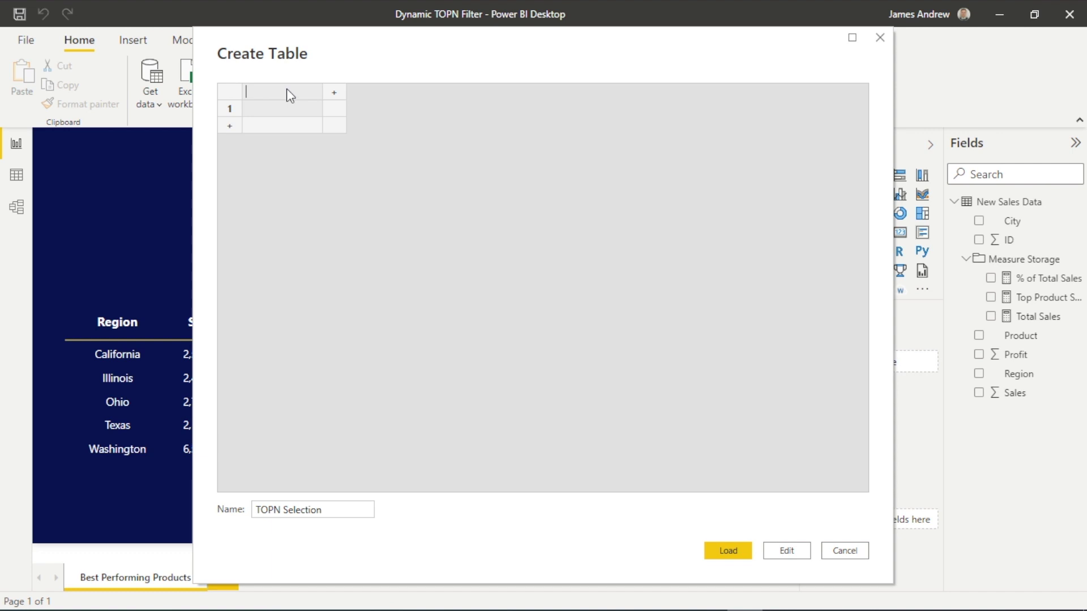
text(TOPN Value)
- Enter the values 1 through 6 in the TOPN Value column
click(260, 110)
text(1)
key(Return)
text(2)
key(Return)
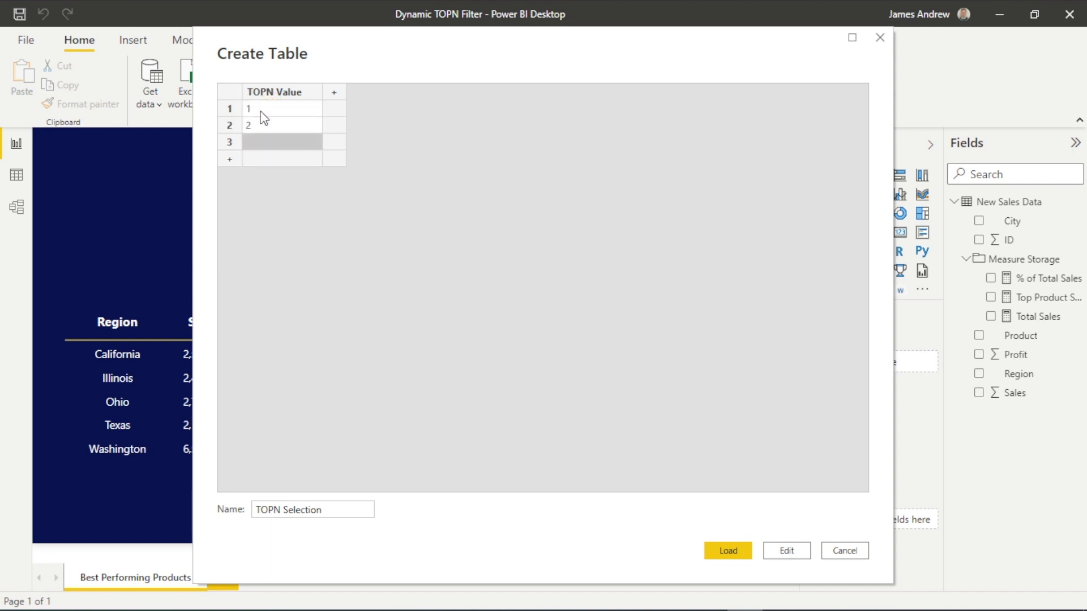
text(3)
key(Return)
text(4)
key(Return)
text(5)
key(Return)
text(6)
key(Return)
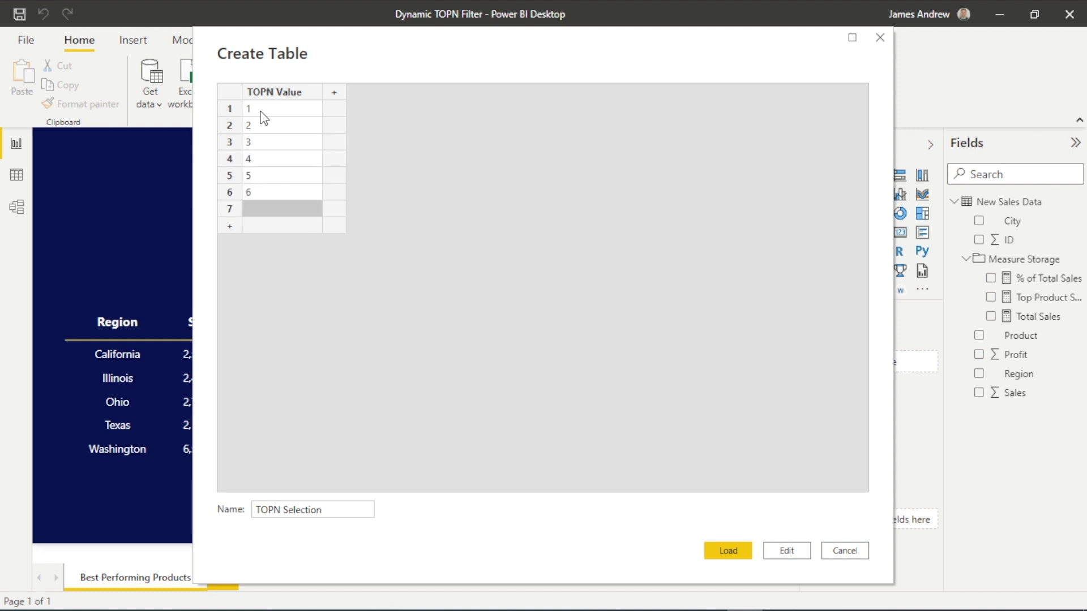
- Delete the empty seventh row and load the TOPN Selection table into the model
click(229, 209)
right_click(229, 209)
click(273, 293)
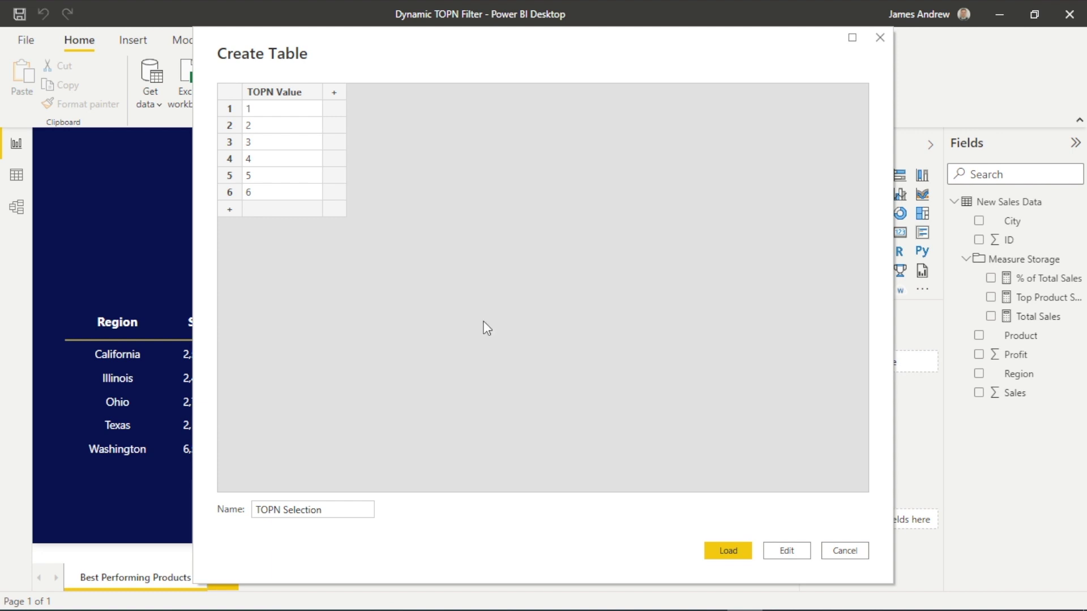
click(727, 550)
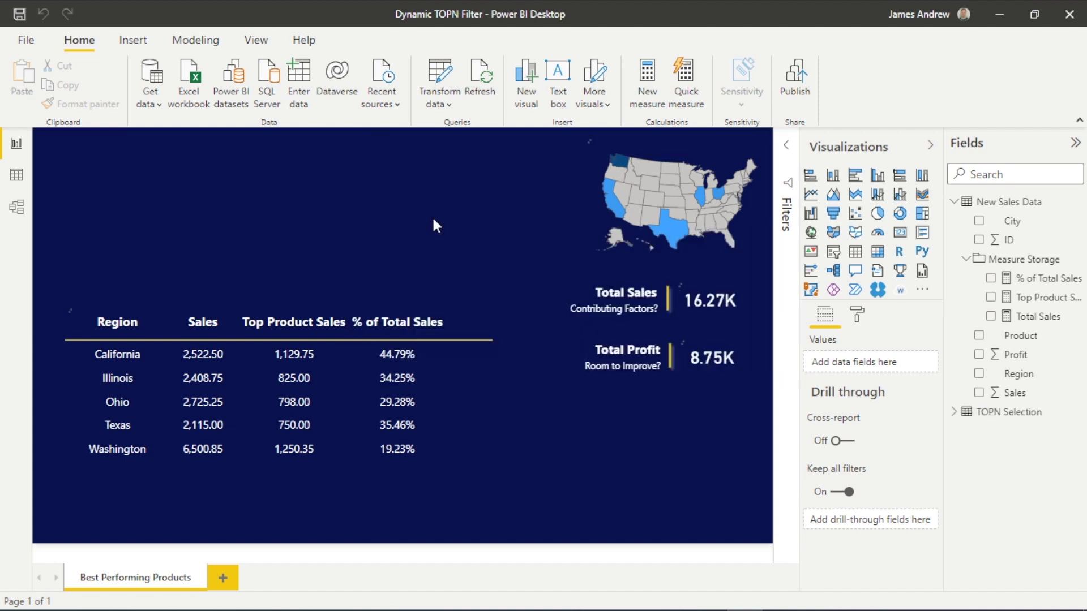
click(955, 412)
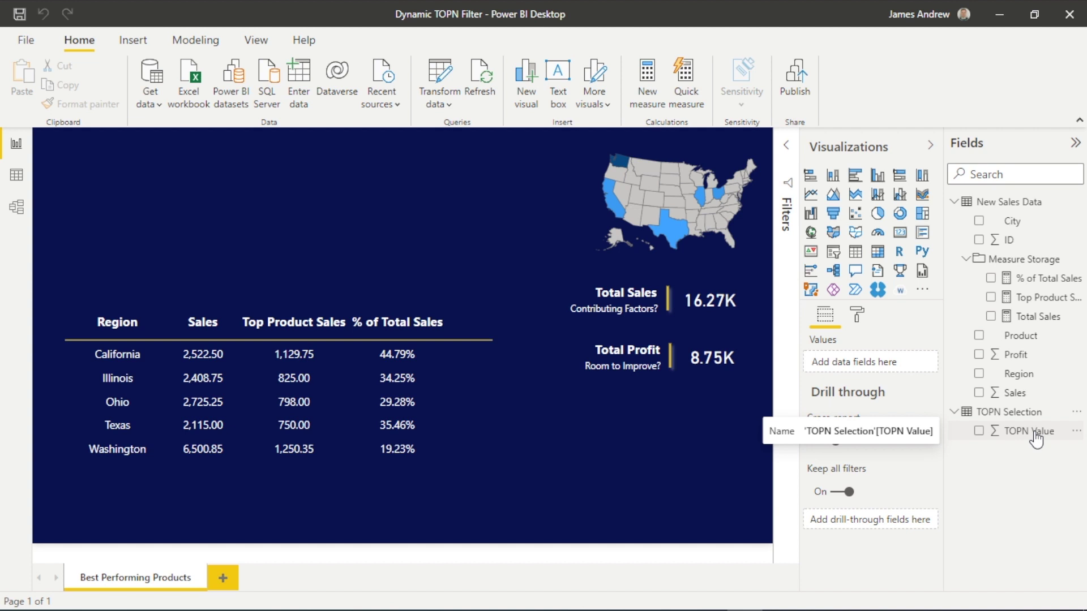
- Add a new measure to TOPN Selection named Number of Products Selected
click(1075, 412)
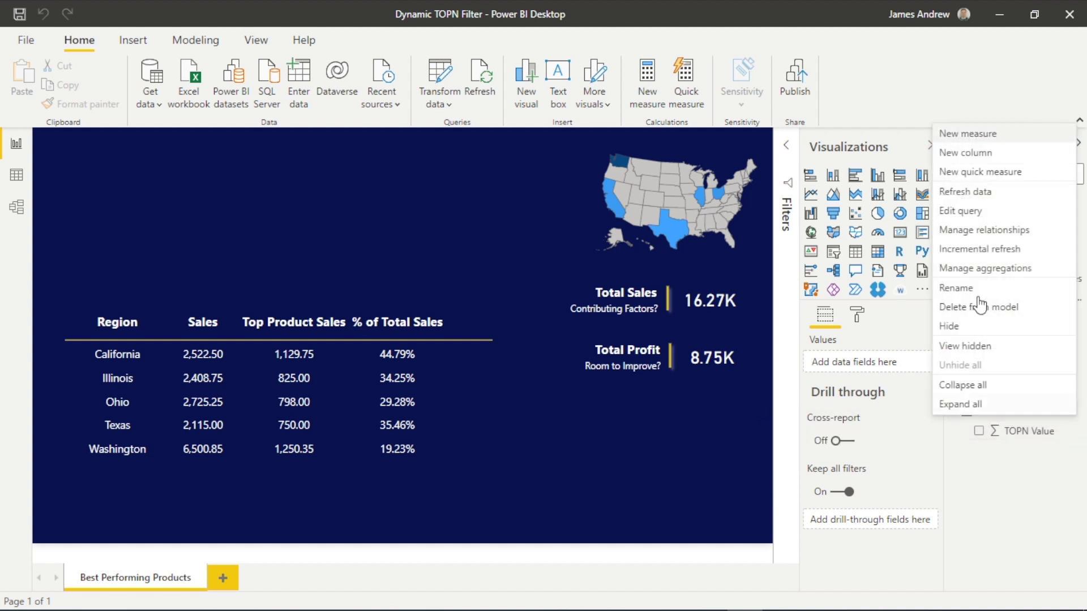
click(996, 136)
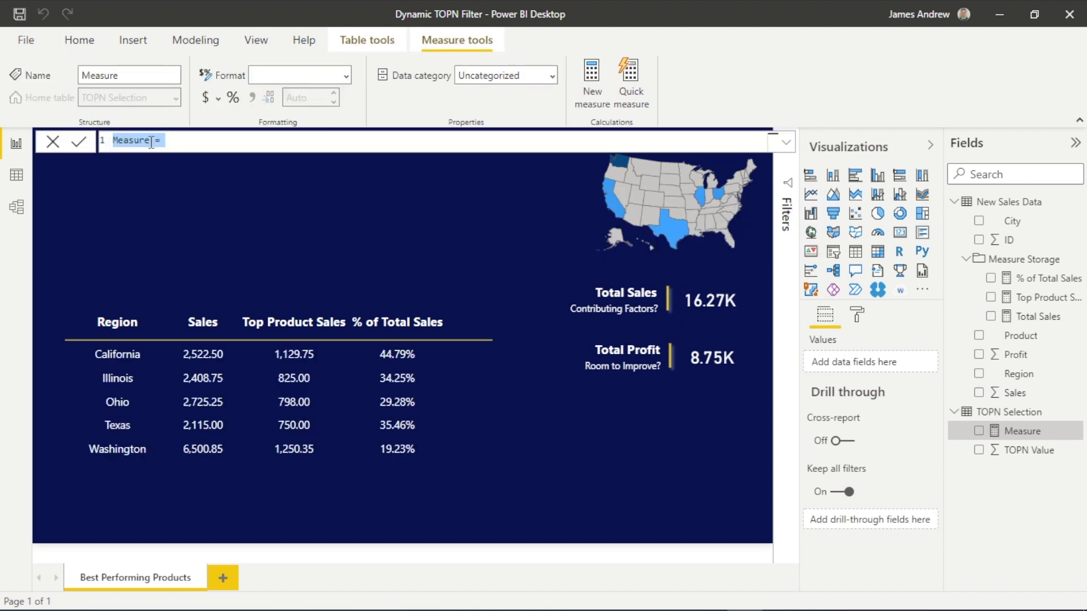
click(151, 142)
key(BackSpace)
key(BackSpace)
key(BackSpace)
key(BackSpace)
key(BackSpace)
key(BackSpace)
key(BackSpace)
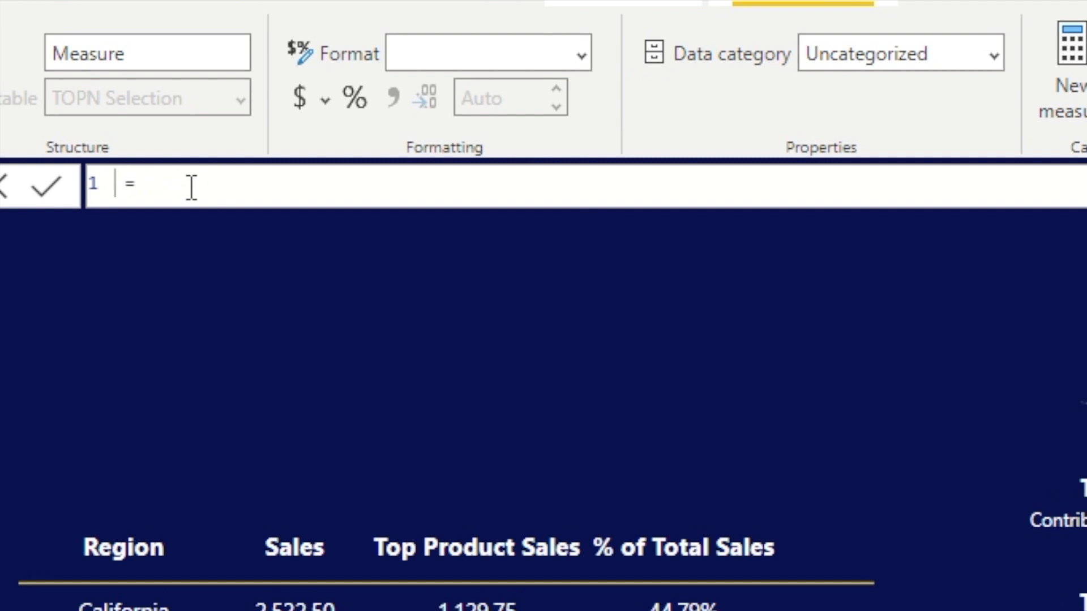
text(Number of )
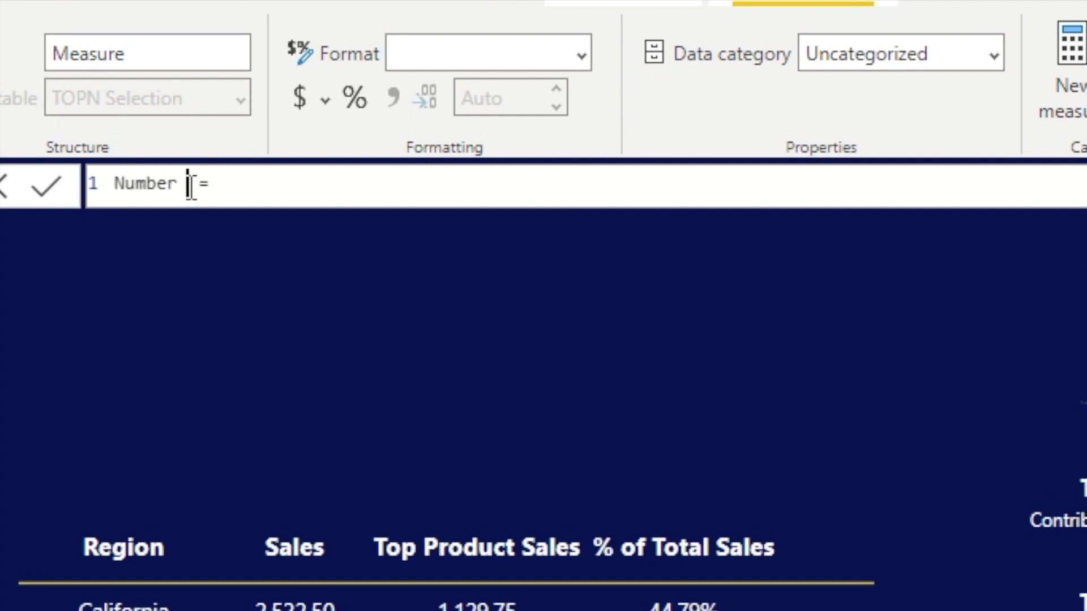
text(Products)
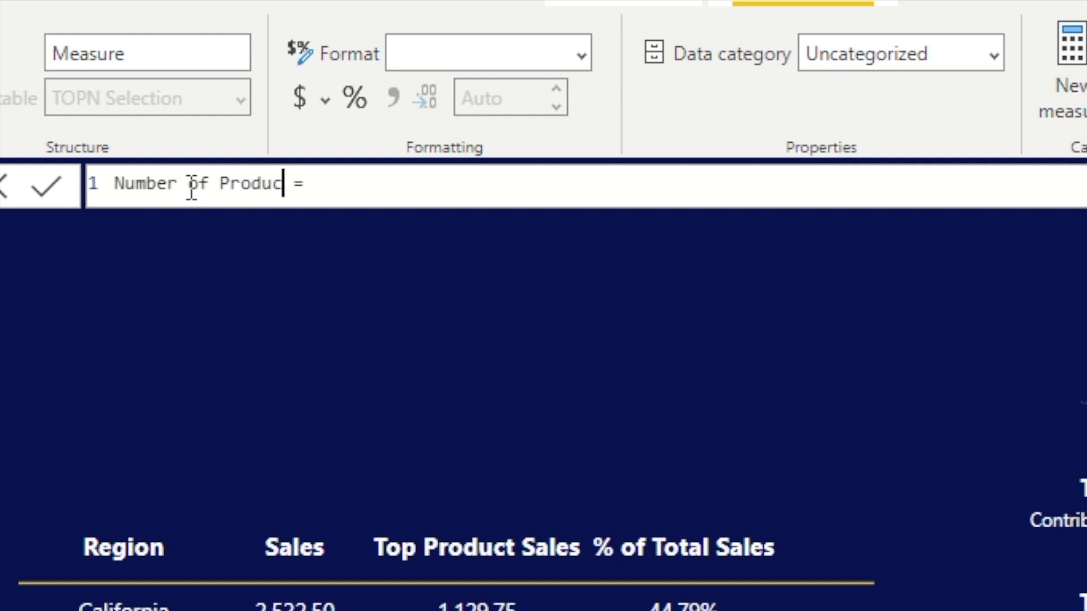
text( Selected)
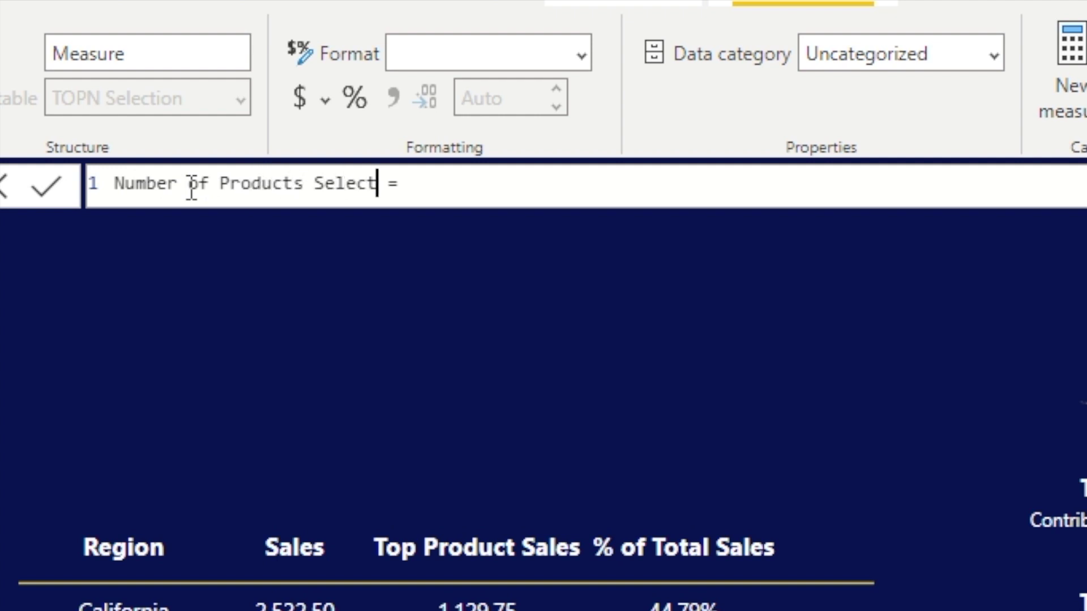
- Define it as SELECTEDVALUE('TOPN Selection'[TOPN Value]) and commit the measure
click(451, 184)
text(SELECTED)
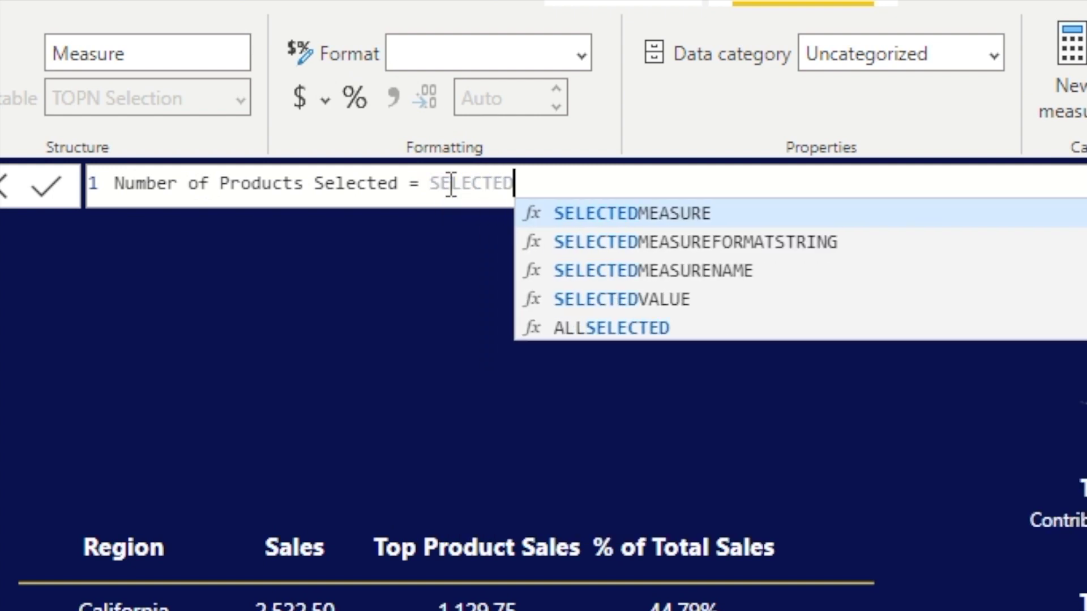
key(Down)
key(Down)
key(Down)
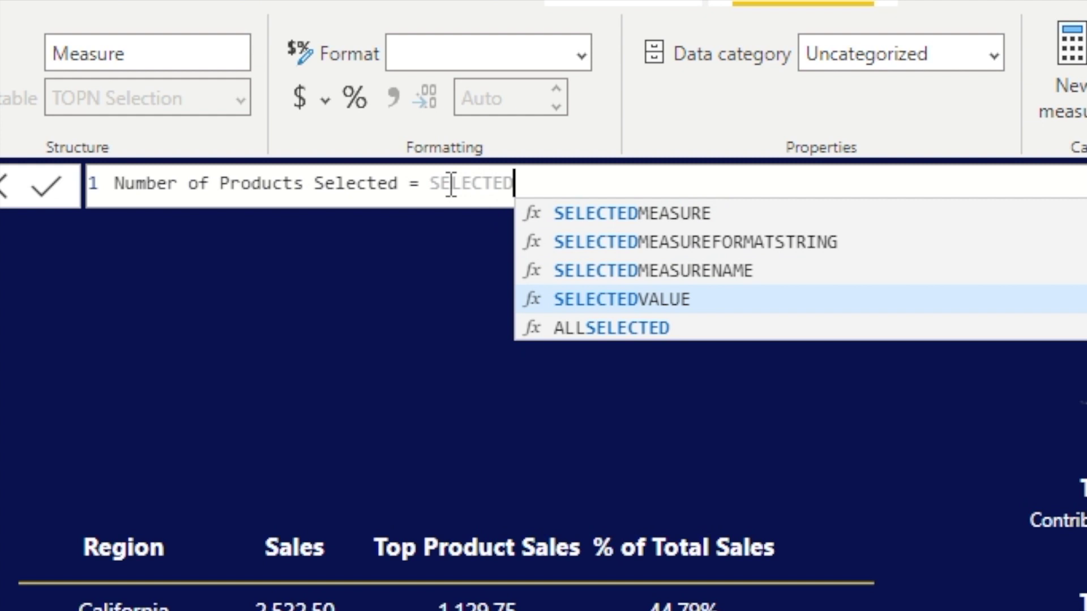
key(Tab)
key(shift+Return)
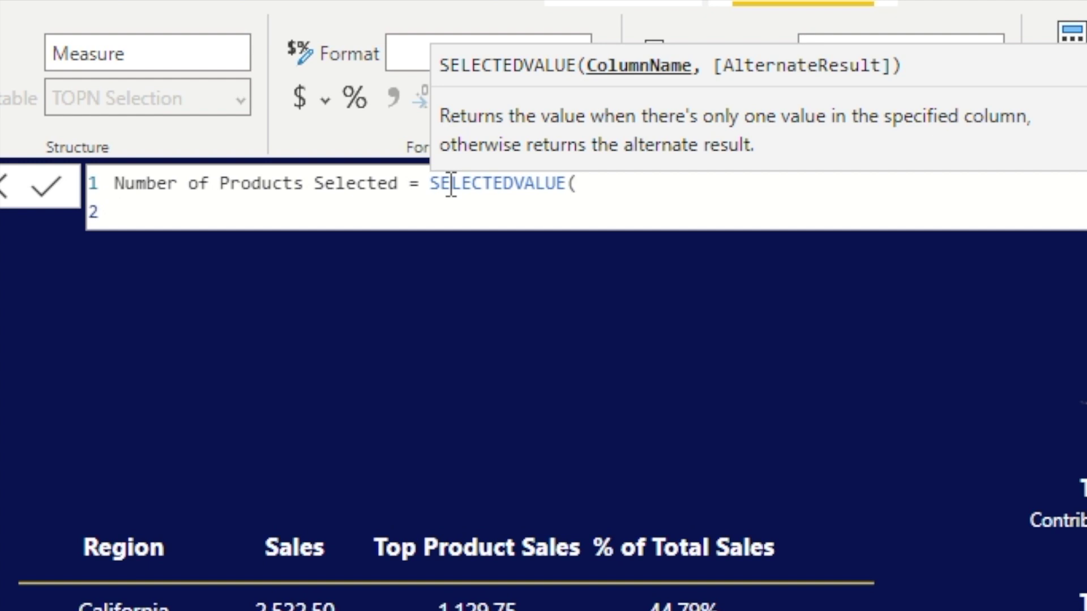
text(top)
key(Down)
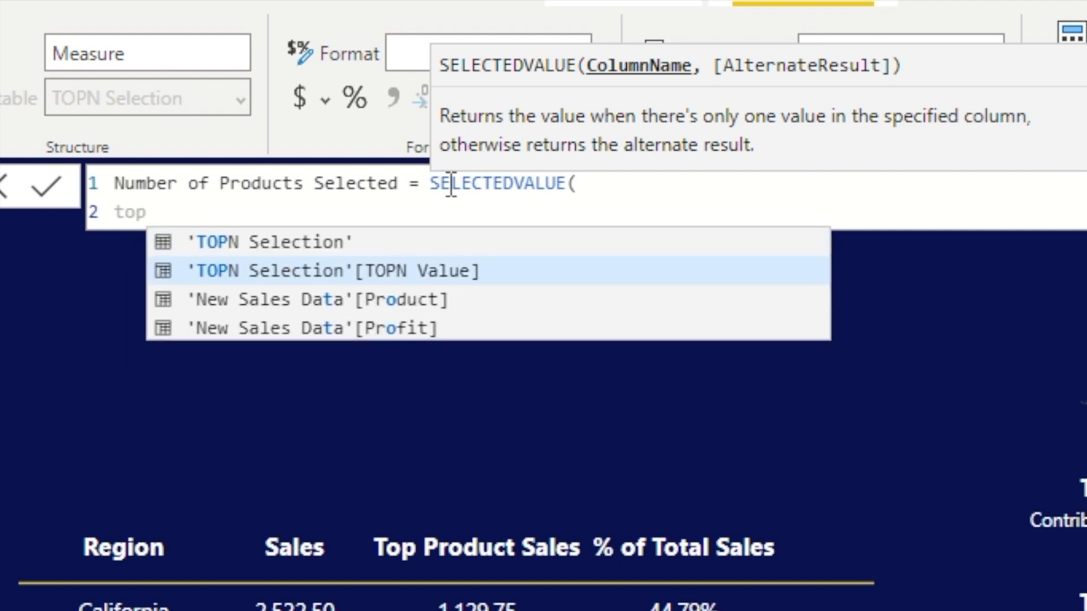
key(Tab)
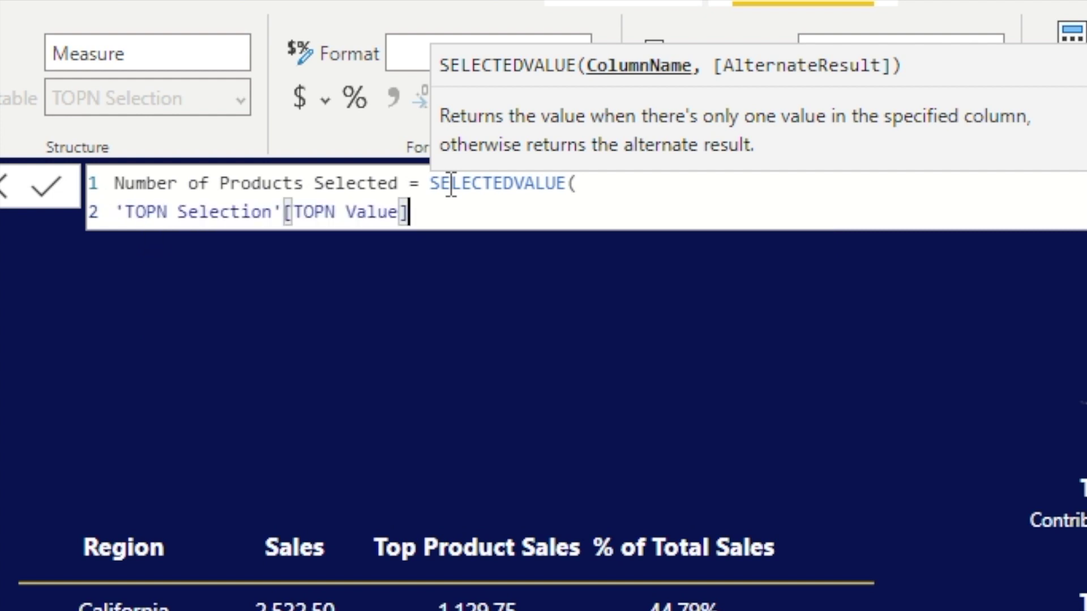
key(shift+Return)
text())
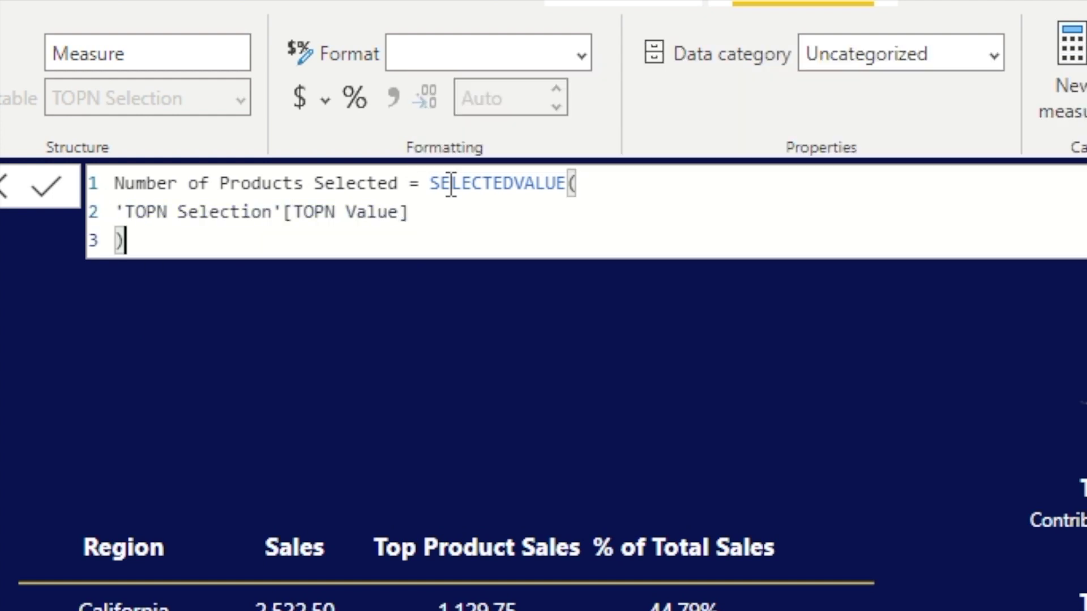
click(48, 186)
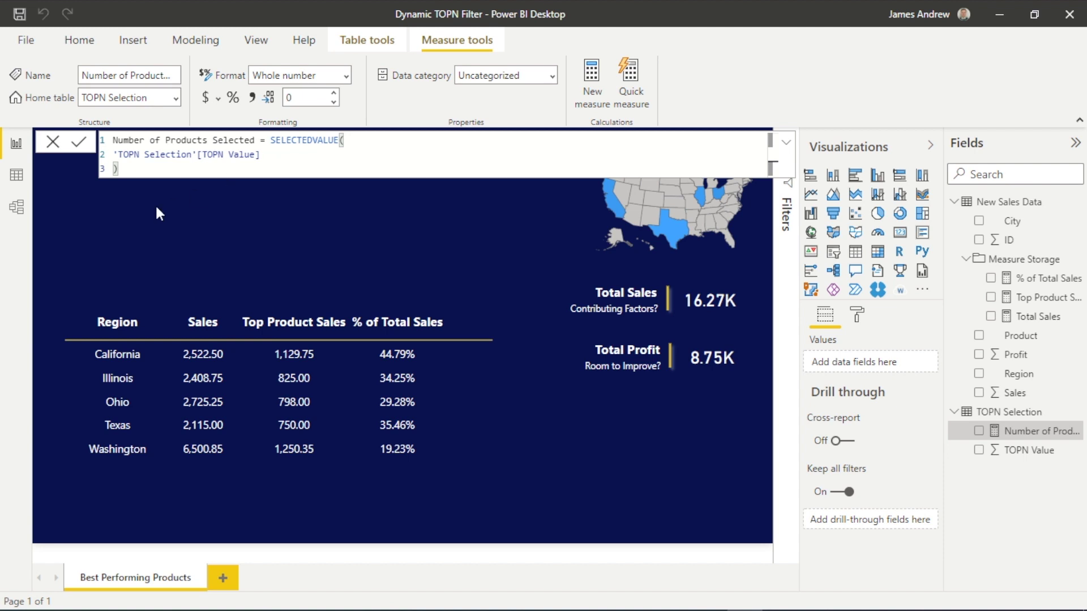
- Add a list-style slicer on TOPN Value near the page's top-left
click(64, 226)
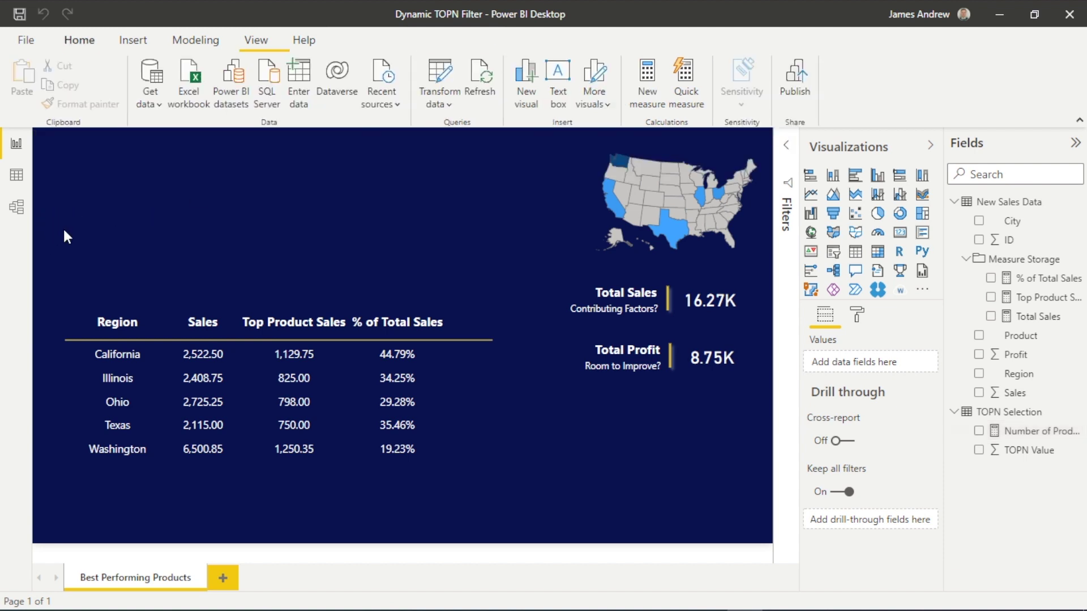
click(833, 252)
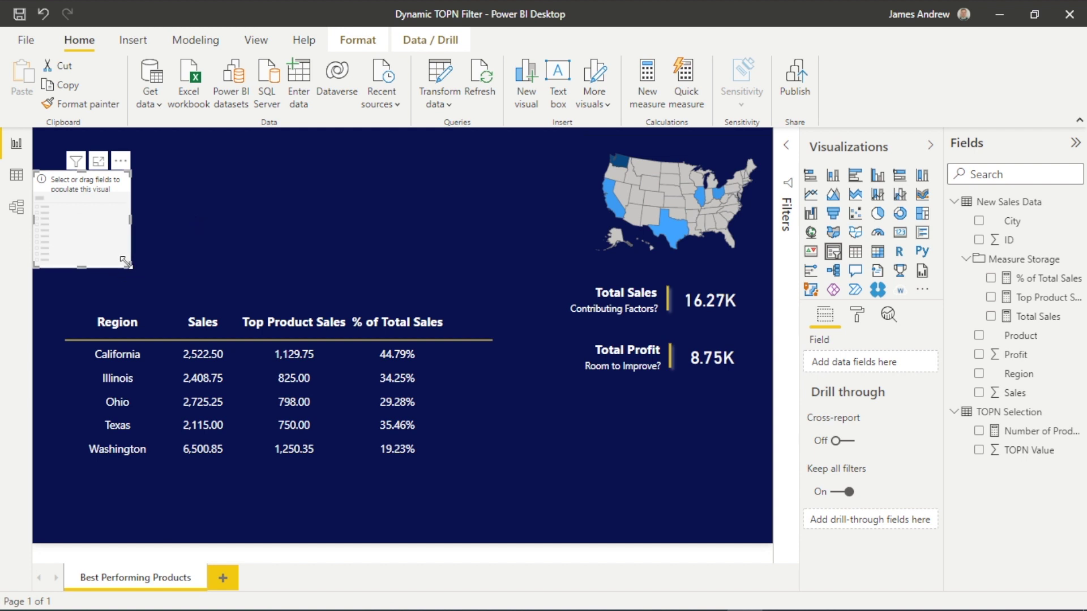
drag(100, 223, 132, 197)
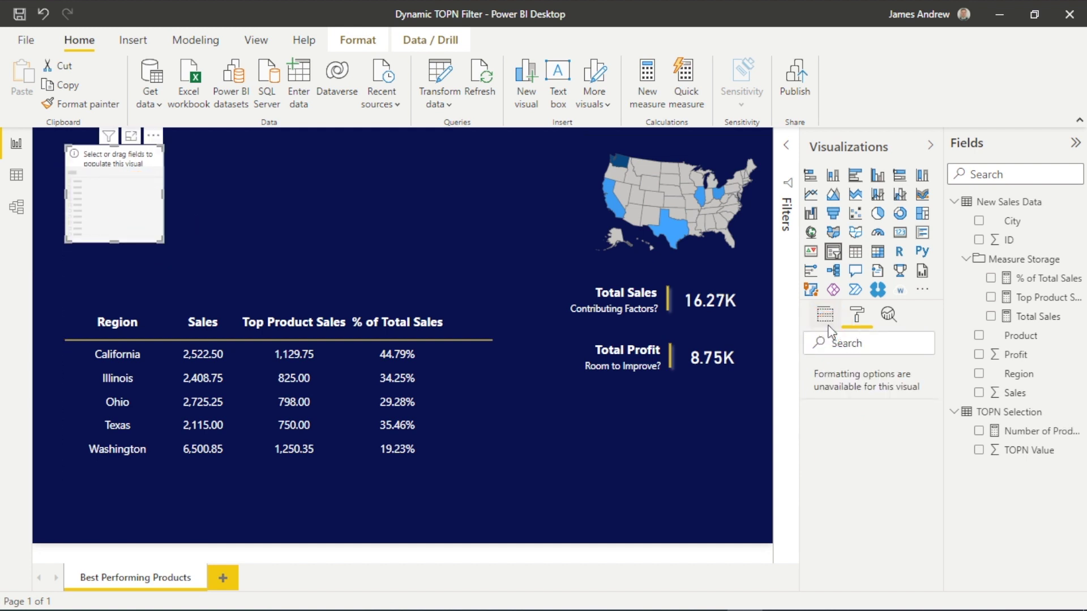
drag(1013, 450, 863, 369)
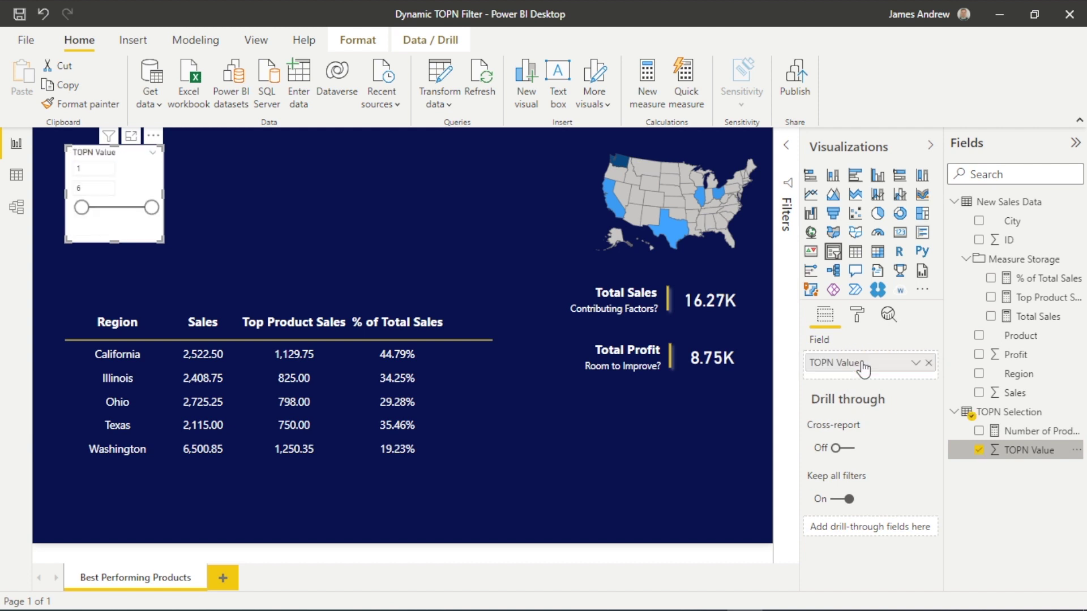
click(153, 155)
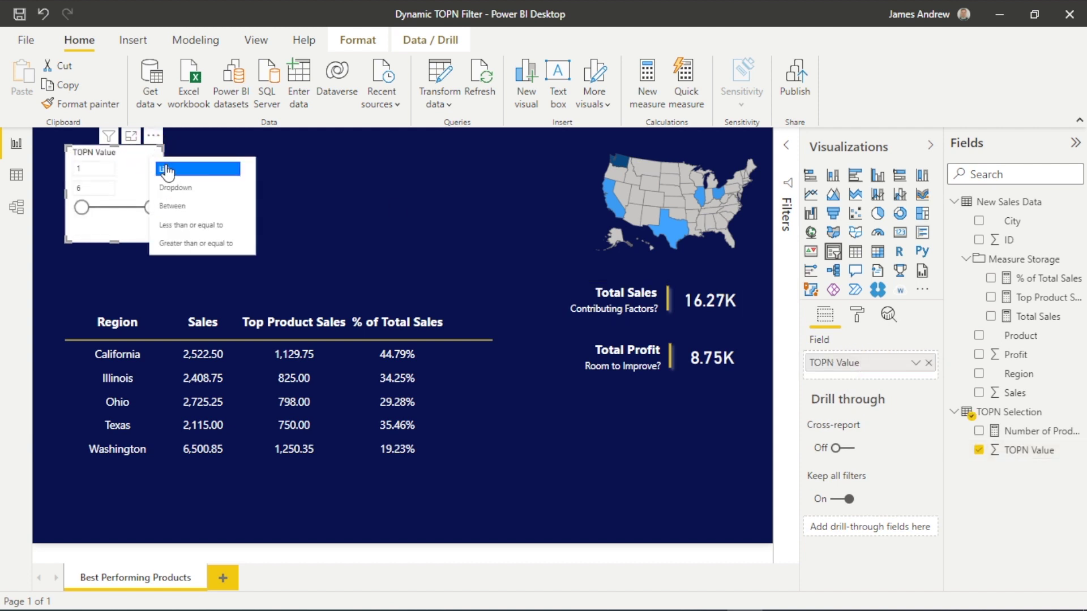
click(167, 169)
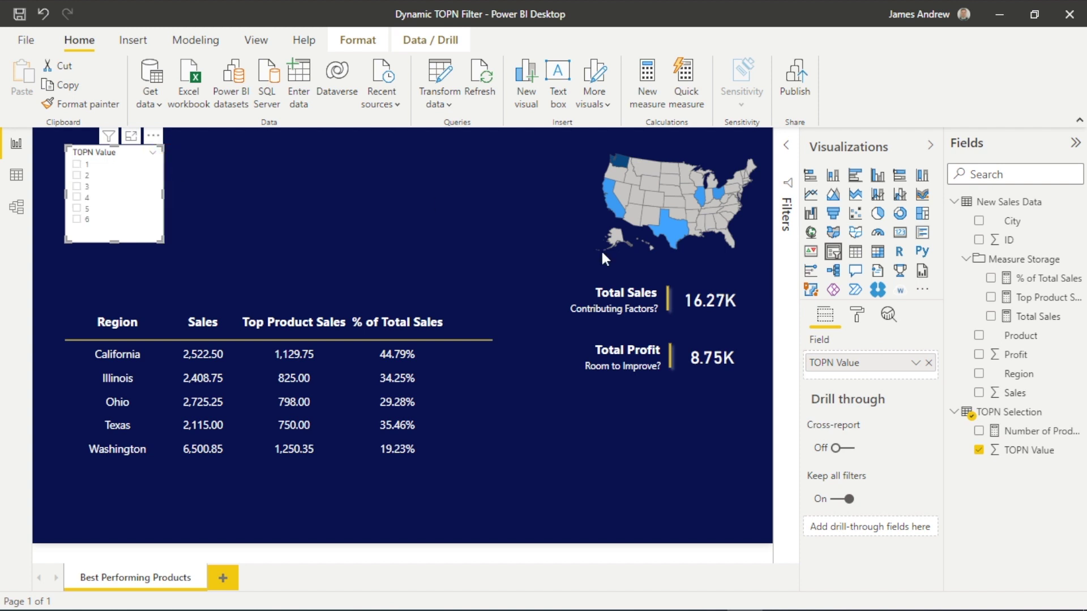
- Make the slicer horizontal with a dark navy outline, responsive layout off and no background
click(857, 314)
click(811, 376)
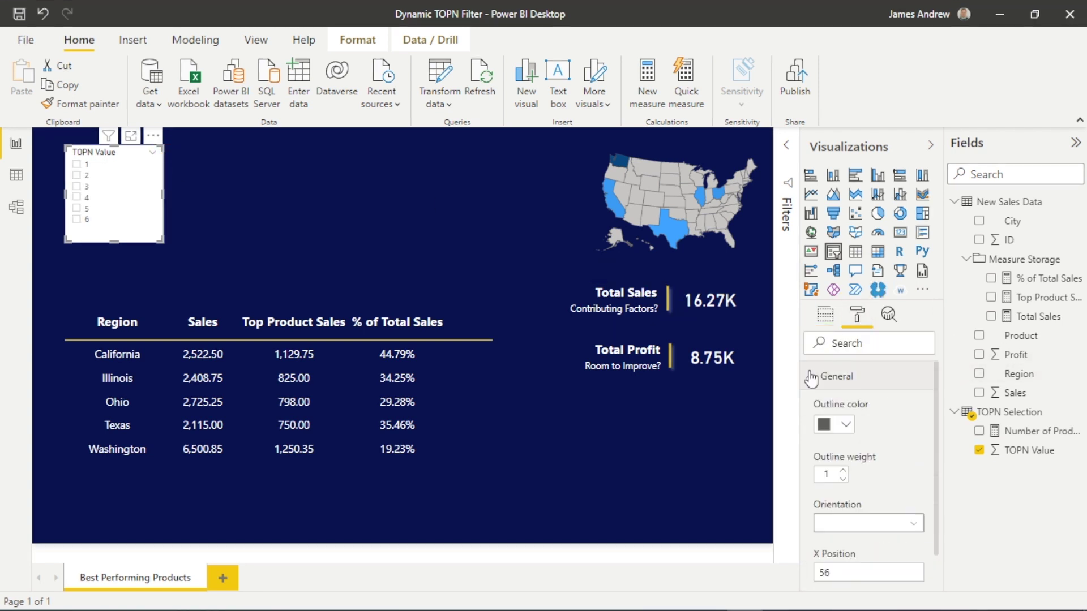
scroll(837, 407, down, 1)
click(878, 453)
click(910, 477)
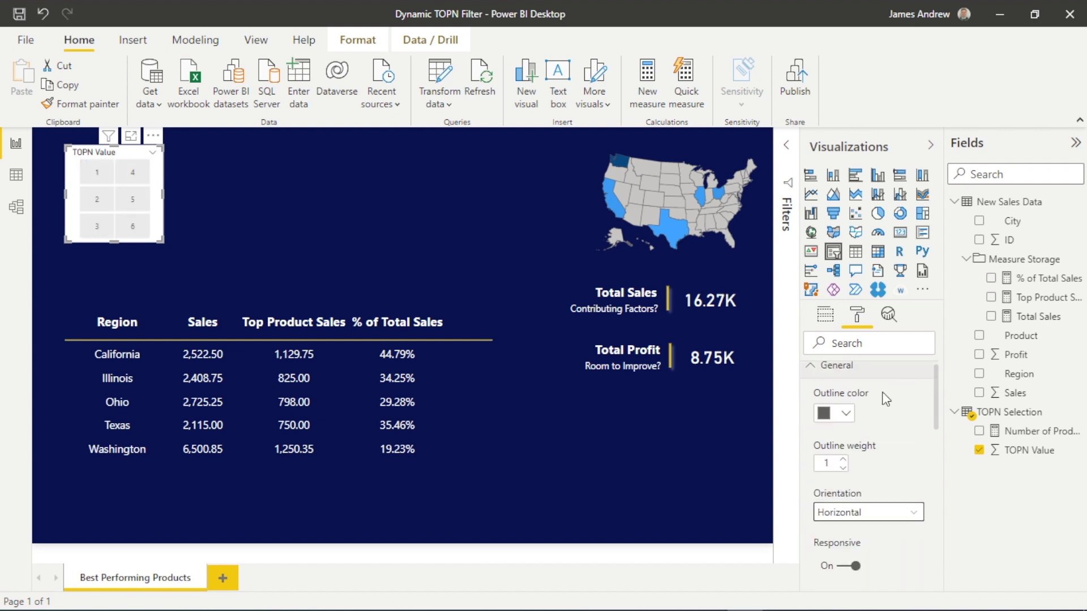
click(846, 415)
click(906, 291)
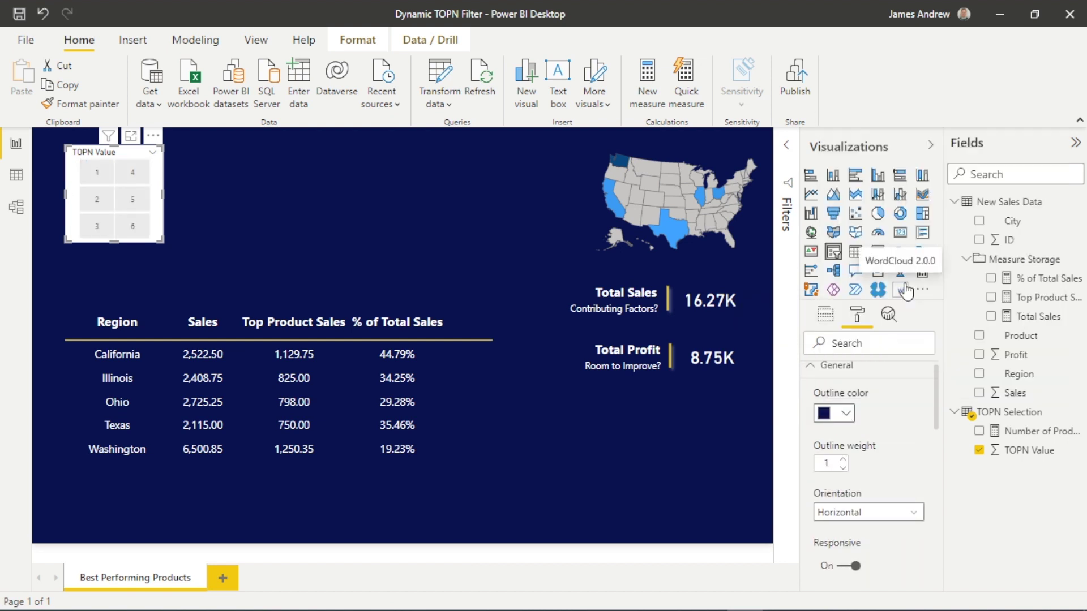
click(812, 378)
click(813, 377)
scroll(812, 385, down, 2)
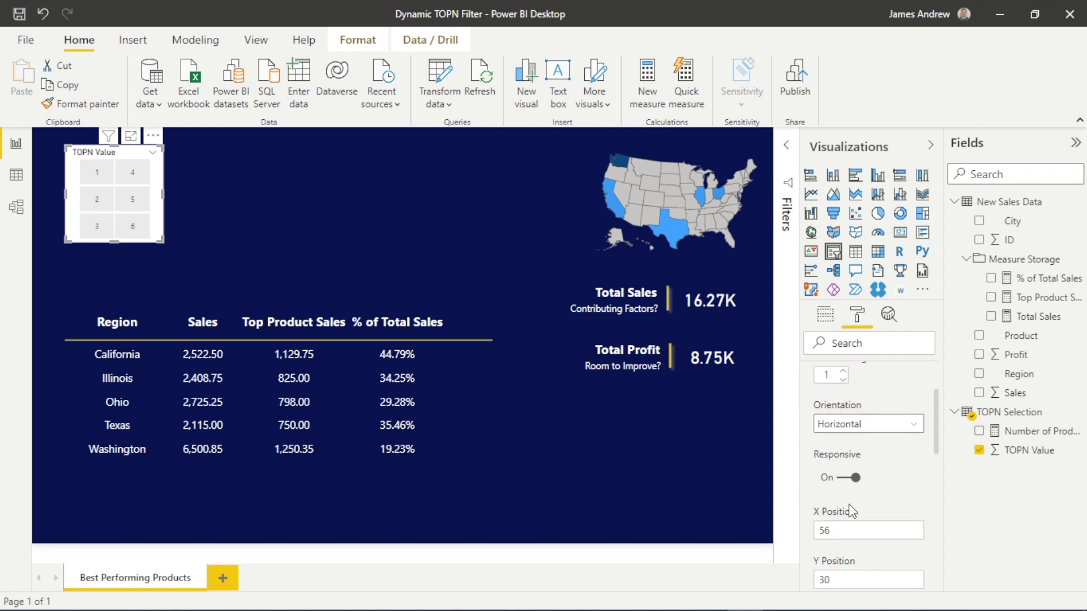
click(846, 475)
click(815, 377)
click(911, 519)
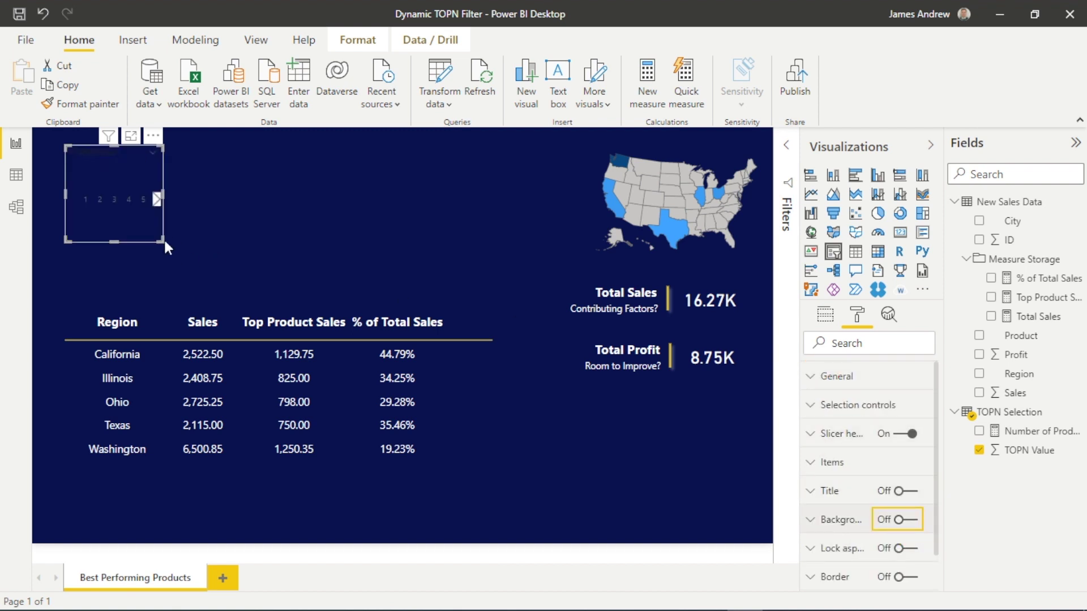
- Hide the slicer header, make its items white bold 16 pt, and resize it to fit
drag(163, 241, 303, 255)
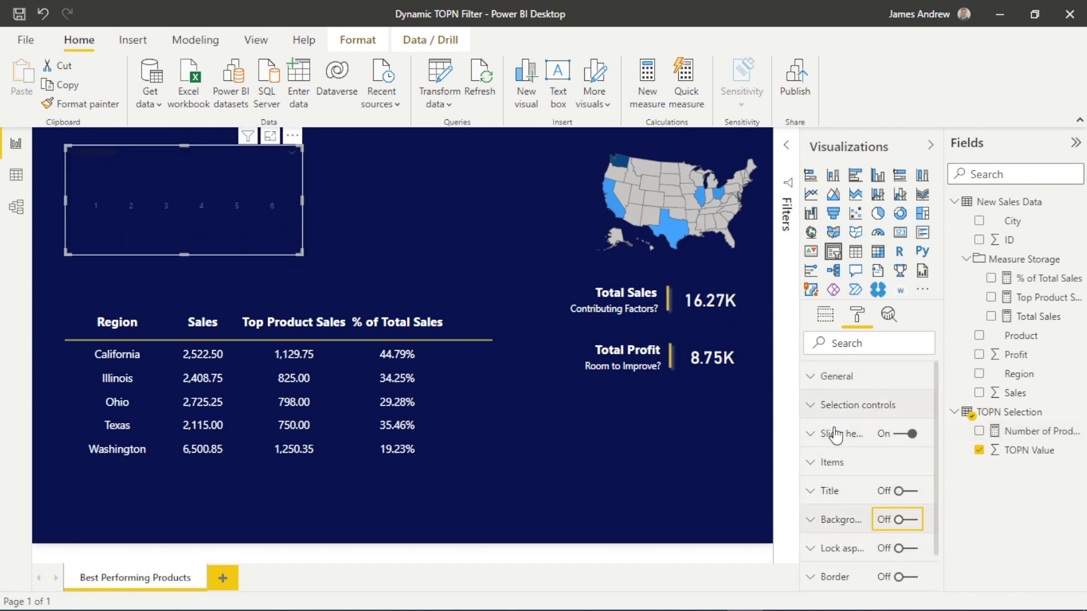
click(905, 433)
click(832, 462)
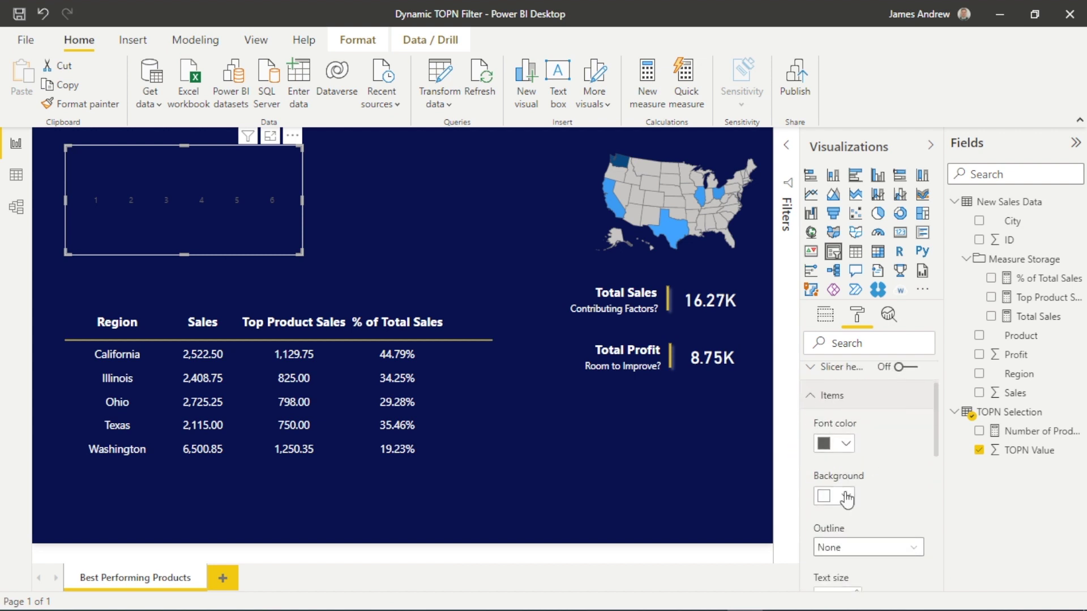
click(846, 444)
click(886, 371)
scroll(815, 450, down, 3)
click(857, 424)
click(857, 423)
click(857, 423)
click(857, 423)
click(857, 423)
click(857, 423)
click(843, 530)
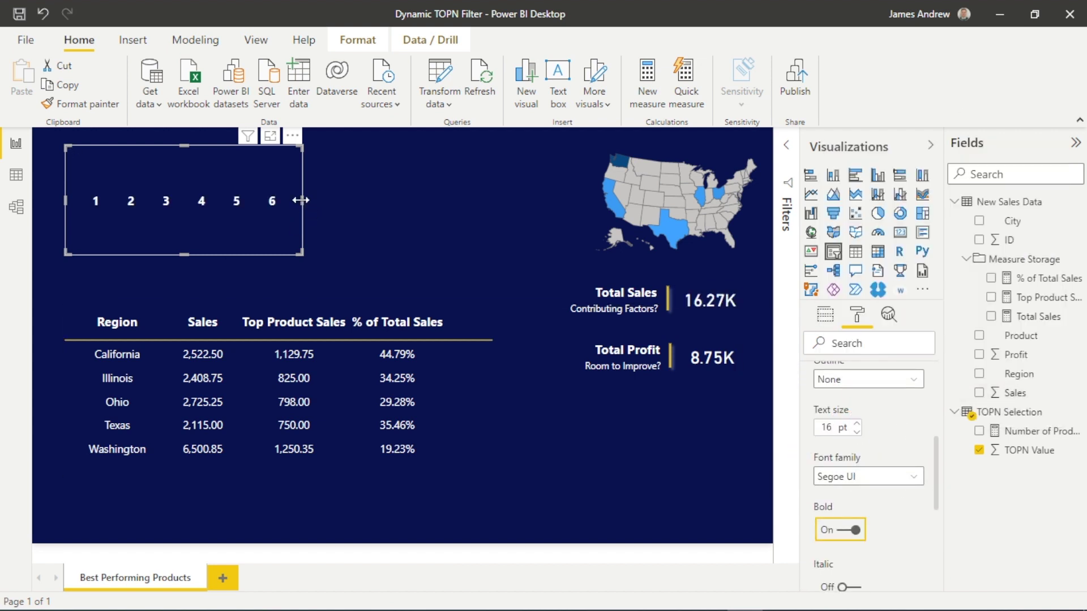
drag(301, 201, 338, 201)
mouse_move(201, 146)
mouse_down()
mouse_move(201, 168)
mouse_move(213, 169)
mouse_move(209, 151)
mouse_move(213, 160)
mouse_up()
click(378, 238)
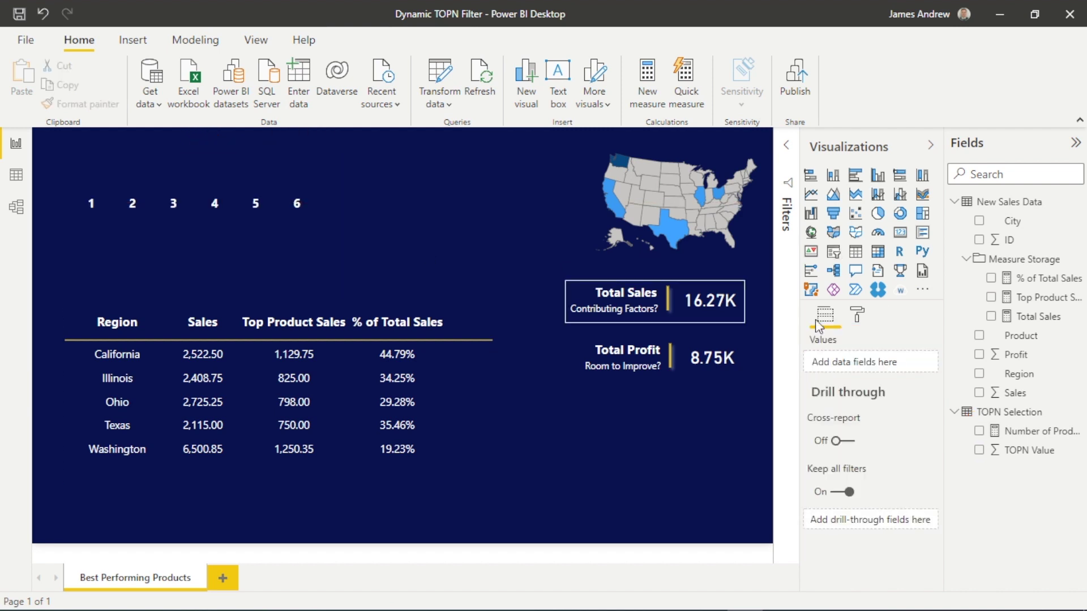
click(578, 300)
- Copy the Total Sales title into a 14 pt 'Products Selected' heading near the top centre
key(ctrl+c)
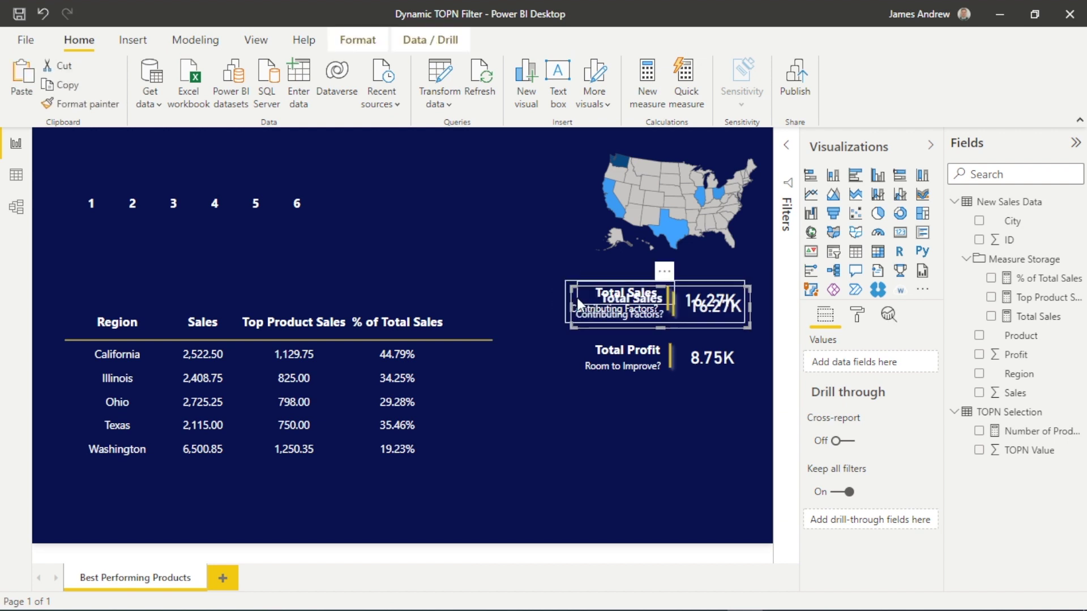
key(ctrl+v)
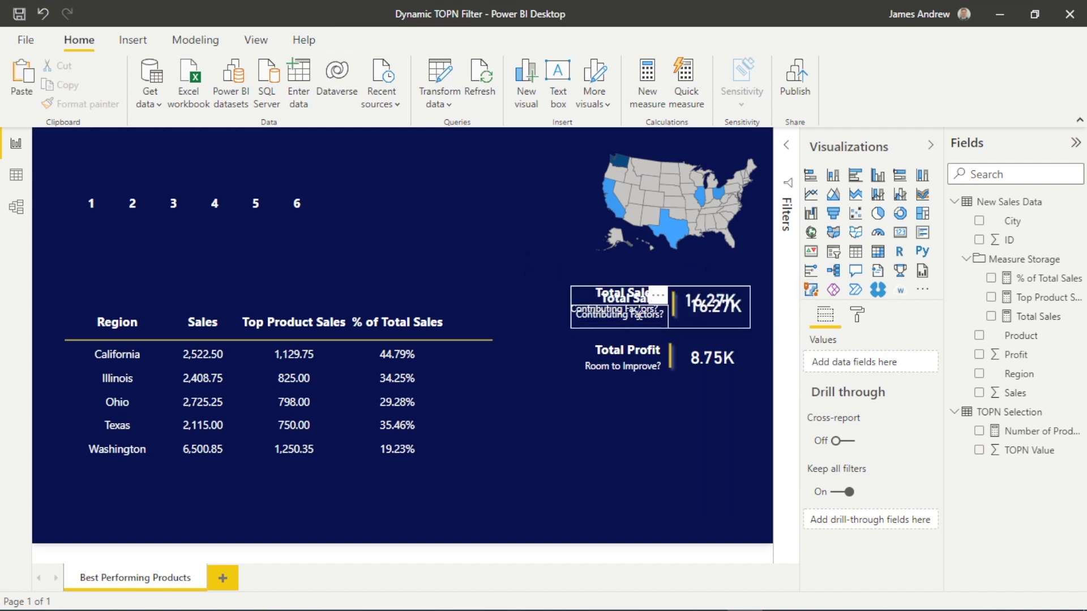
right_click(680, 302)
click(699, 310)
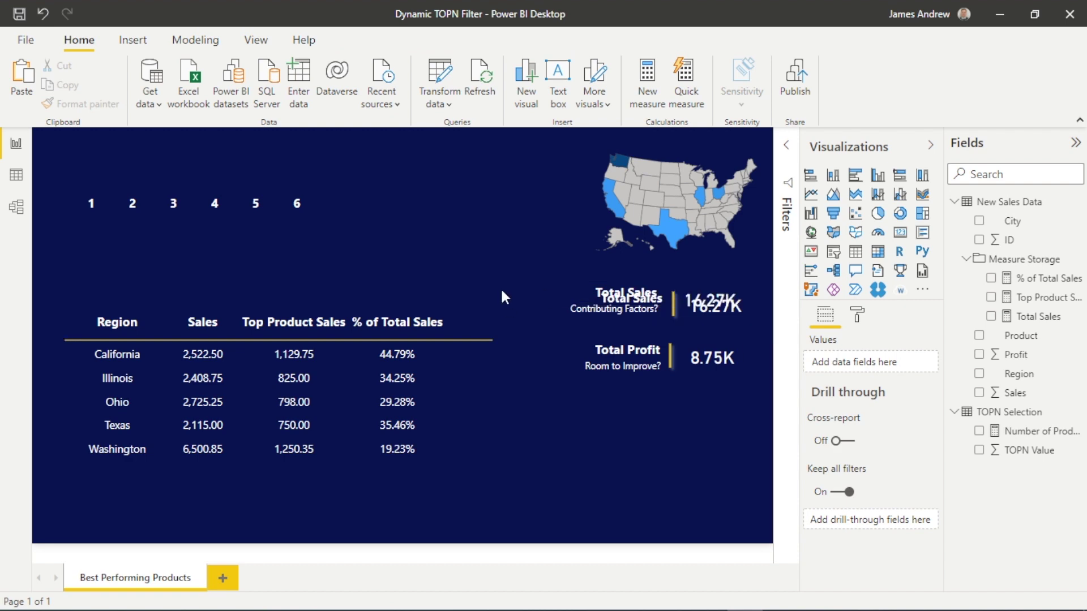
key(ctrl+v)
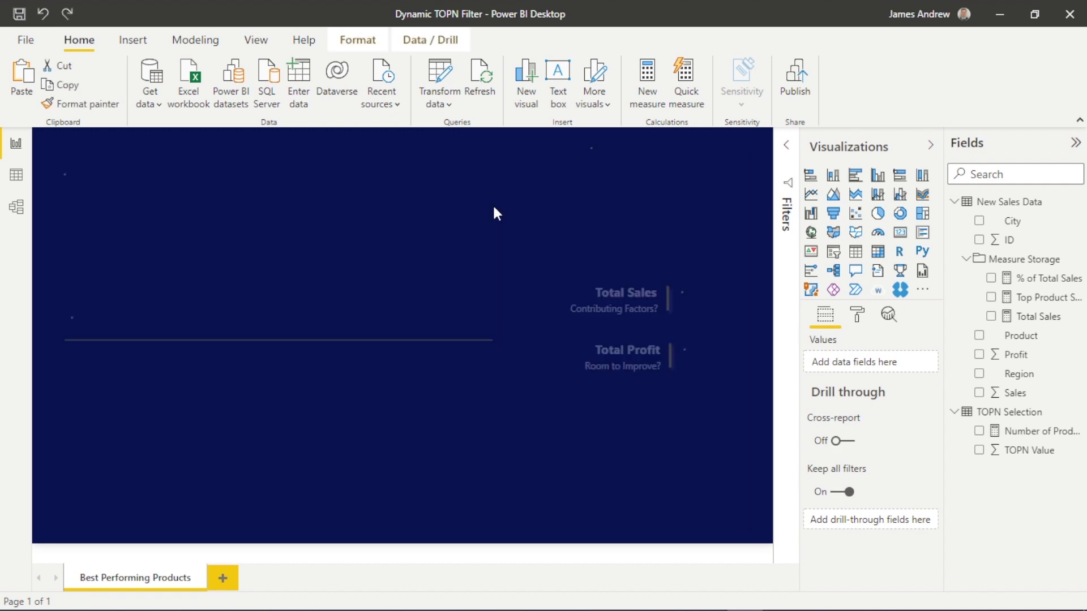
drag(109, 150, 469, 201)
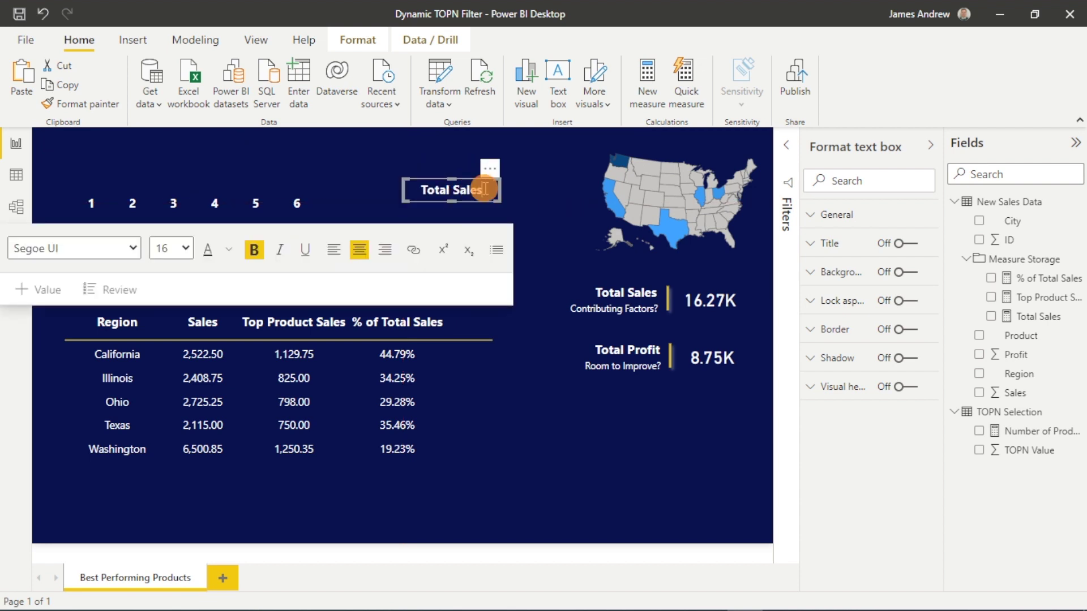
key(BackSpace)
key(BackSpace)
key(BackSpace)
key(BackSpace)
key(BackSpace)
key(BackSpace)
key(BackSpace)
key(BackSpace)
key(BackSpace)
key(BackSpace)
key(BackSpace)
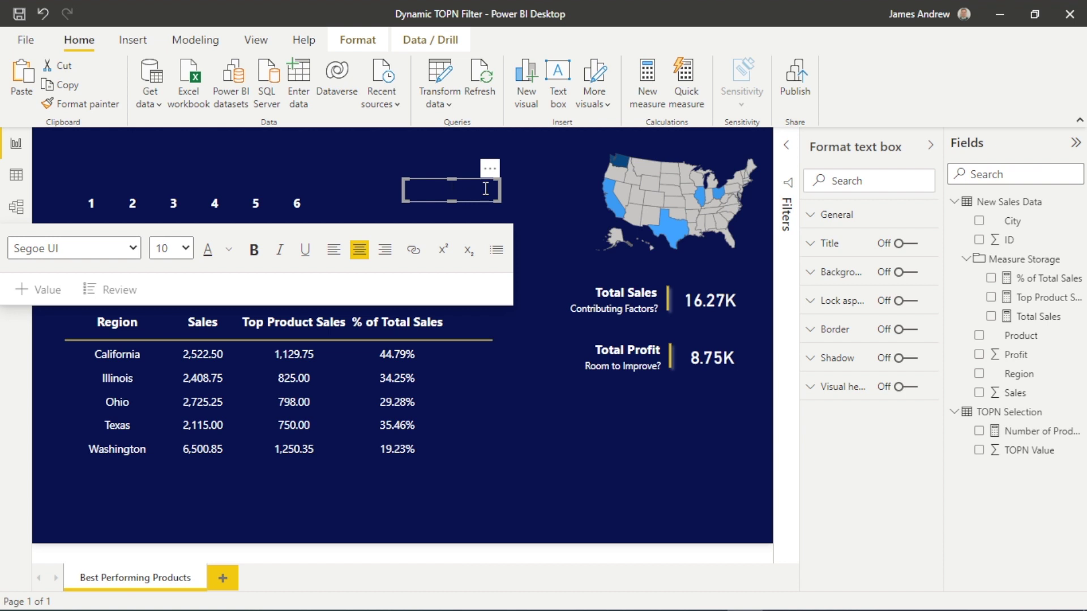
text(Troducts Selected)
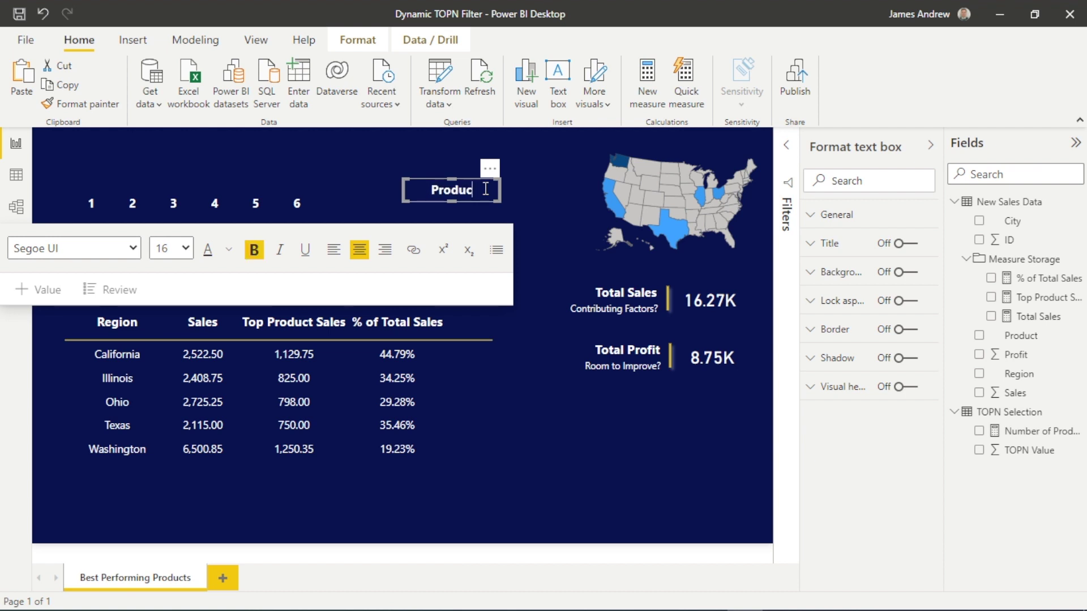
click(447, 189)
click(185, 248)
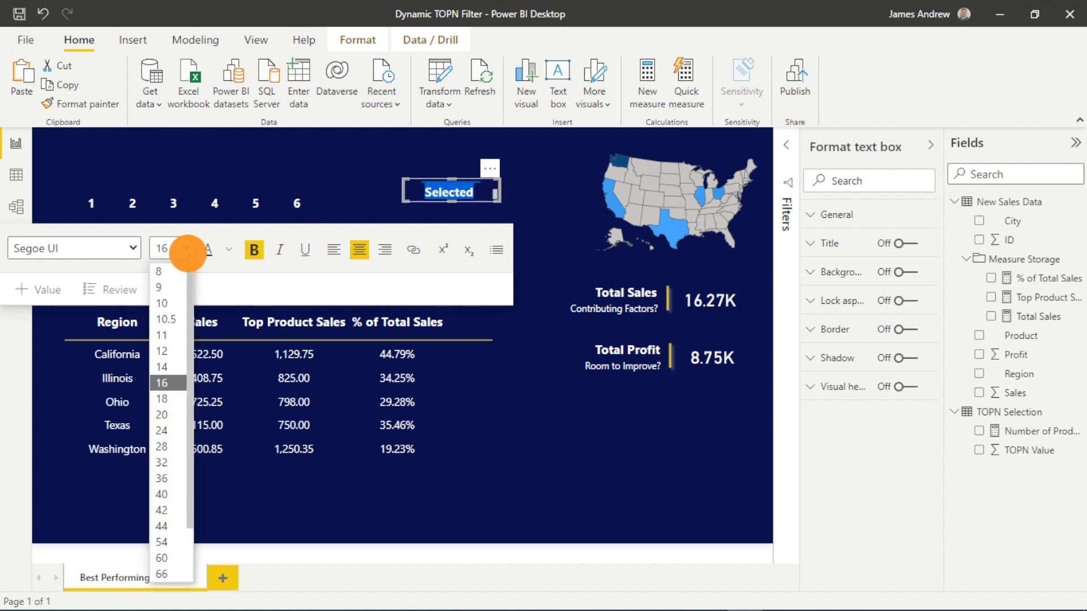
click(164, 357)
drag(500, 201, 526, 202)
- Shorten the 1–6 slicer and move it and the Products Selected heading higher
click(244, 229)
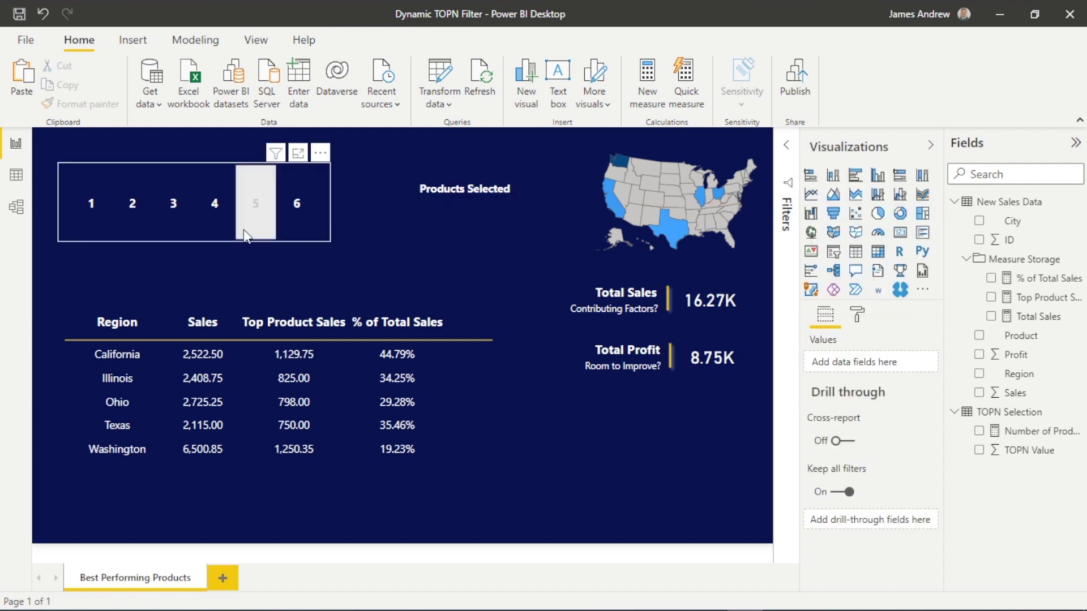
drag(194, 243, 191, 211)
click(234, 162)
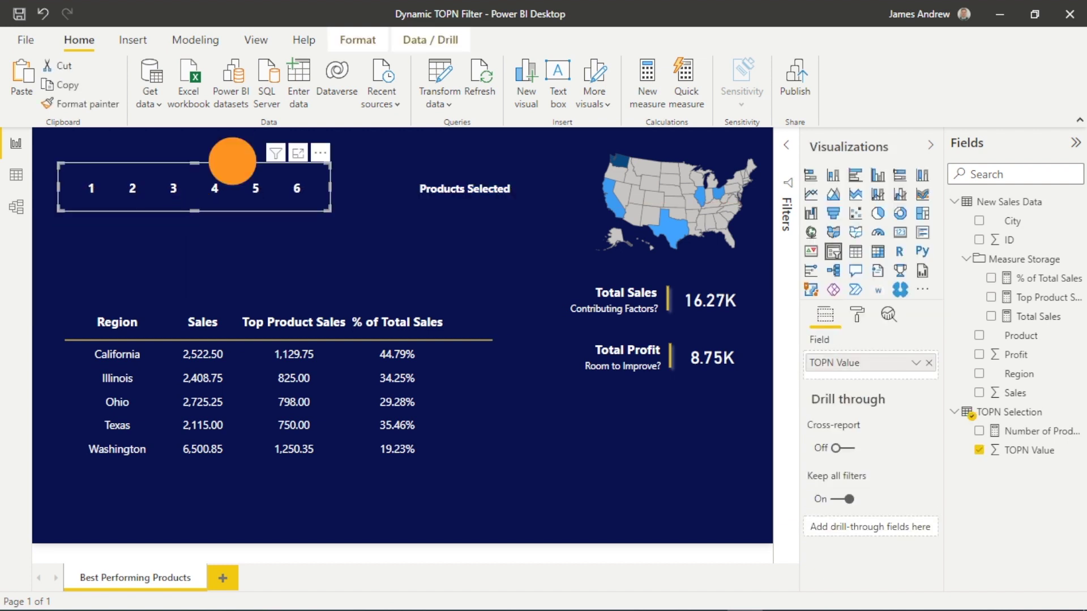
drag(232, 161, 237, 146)
click(459, 186)
drag(459, 185, 457, 148)
- Move the line shape up to sit under the Products Selected heading
click(479, 337)
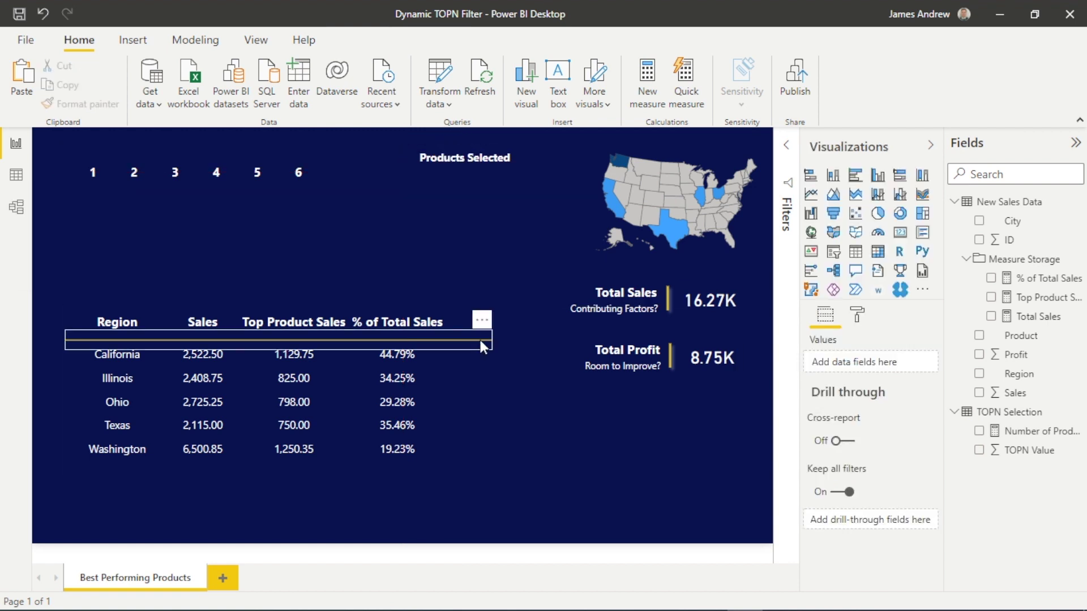
drag(479, 337, 502, 170)
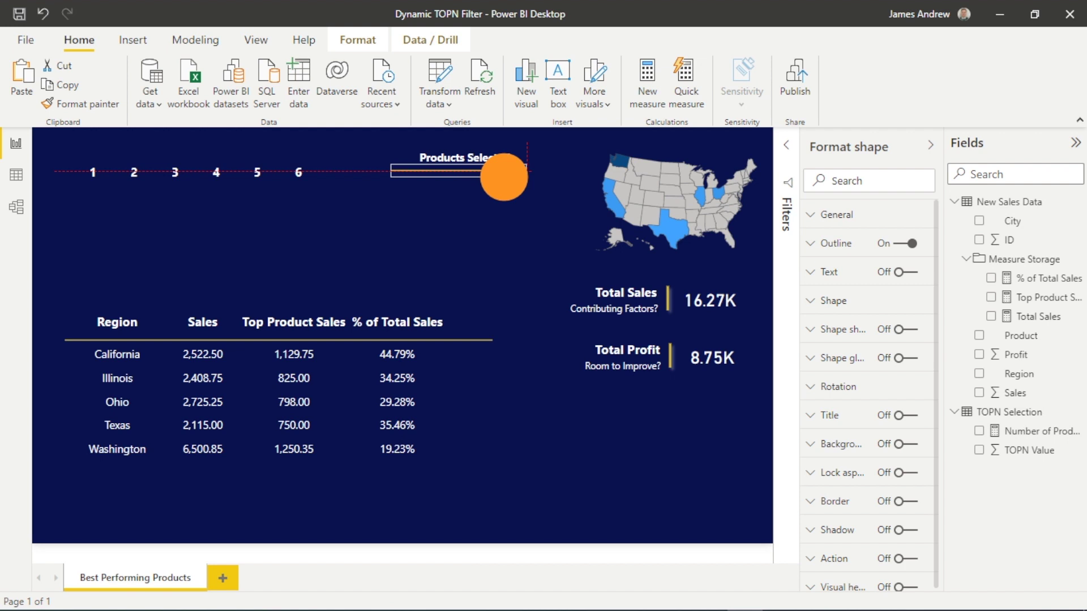
click(498, 215)
click(519, 170)
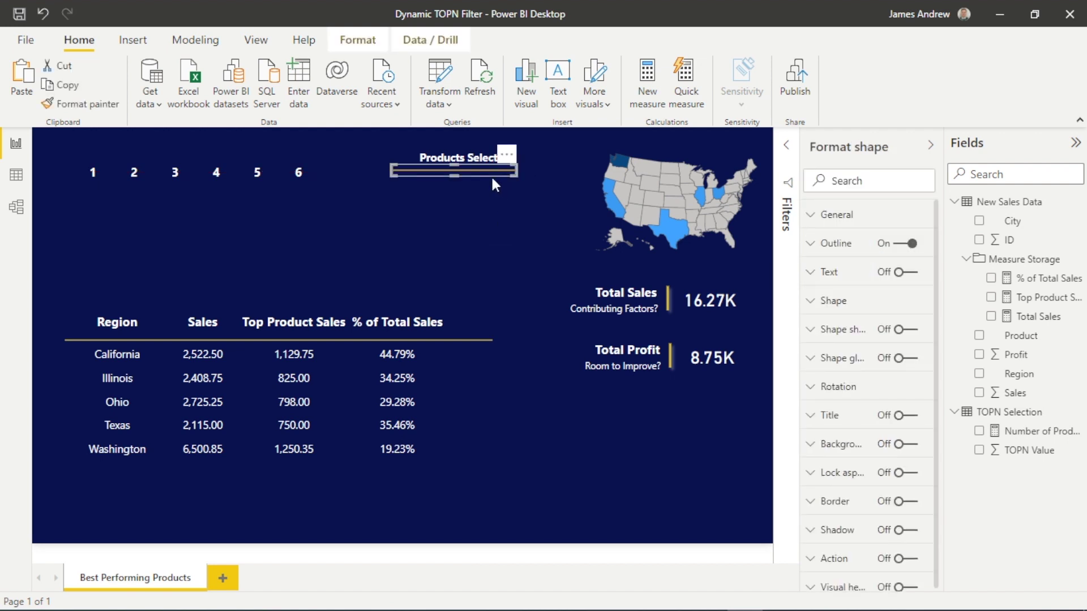
click(492, 170)
drag(500, 171, 504, 173)
click(500, 226)
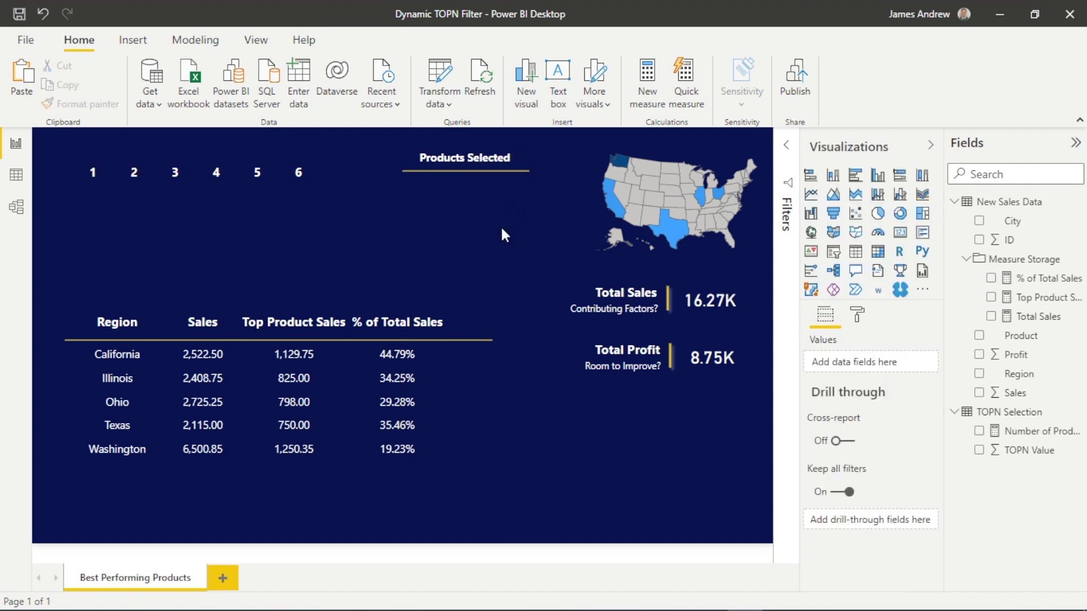
- Add a card sized under Products Selected and give it the Number of Products Selected field
click(900, 232)
drag(205, 243, 417, 243)
drag(543, 281, 485, 219)
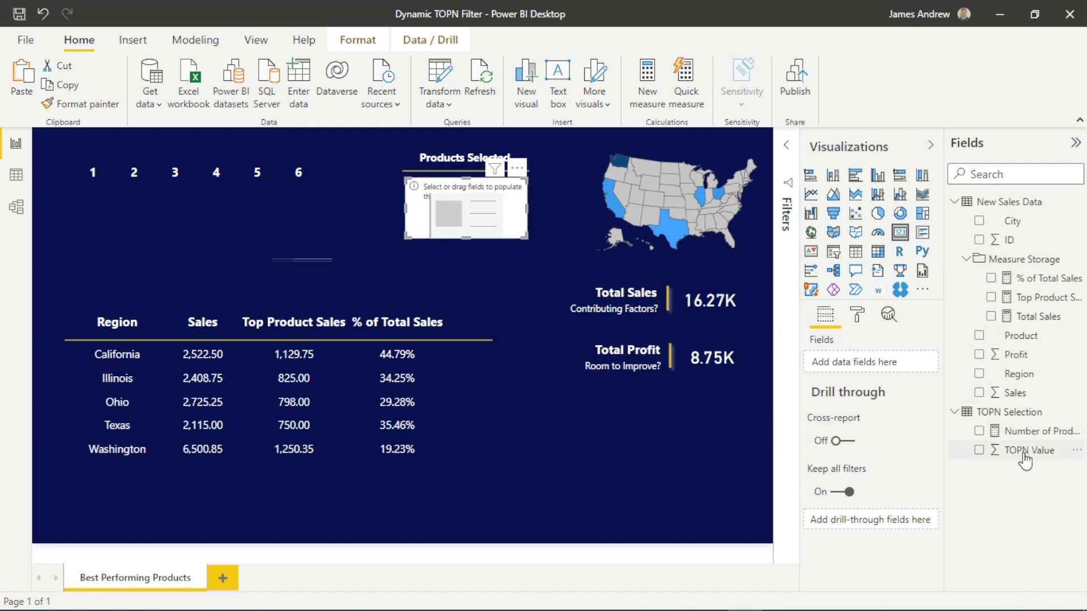
drag(1021, 432, 830, 362)
- Turn off the card's background and category label and make its data label white
click(857, 314)
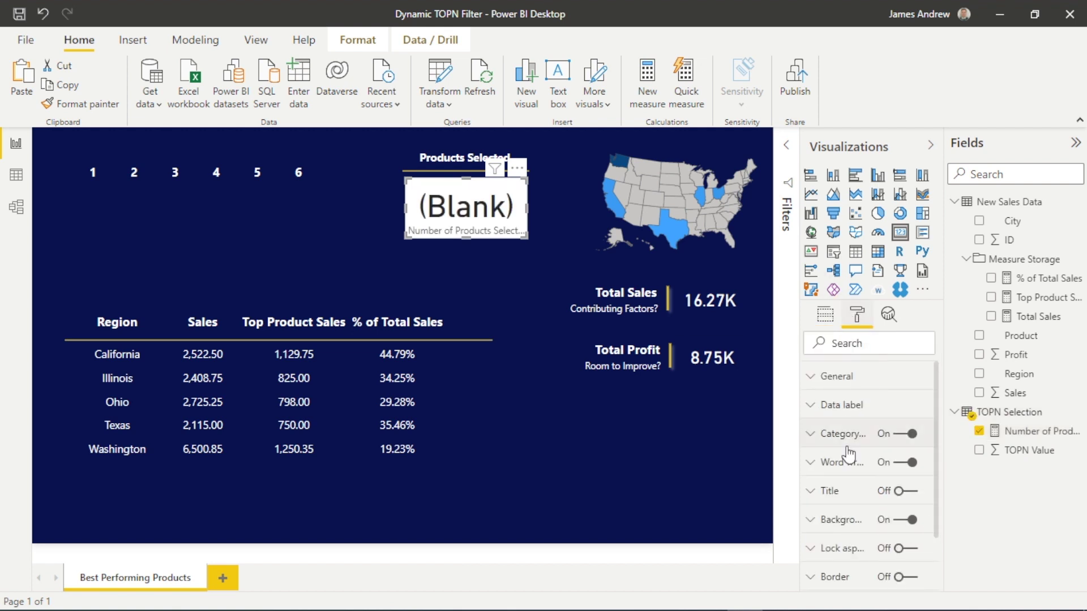
click(905, 520)
click(911, 433)
click(842, 405)
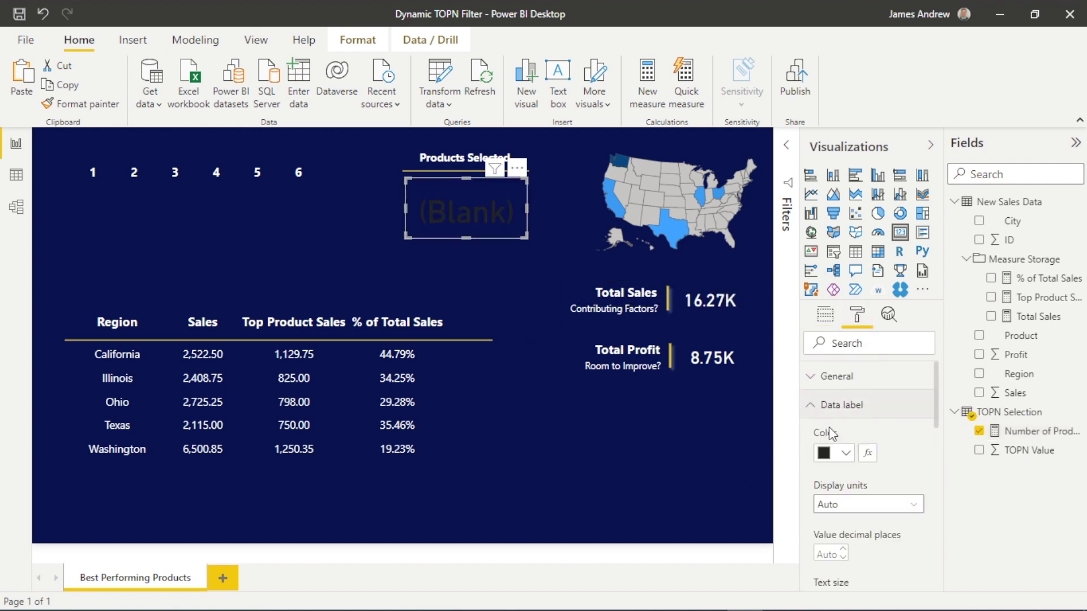
click(831, 453)
click(885, 376)
click(474, 296)
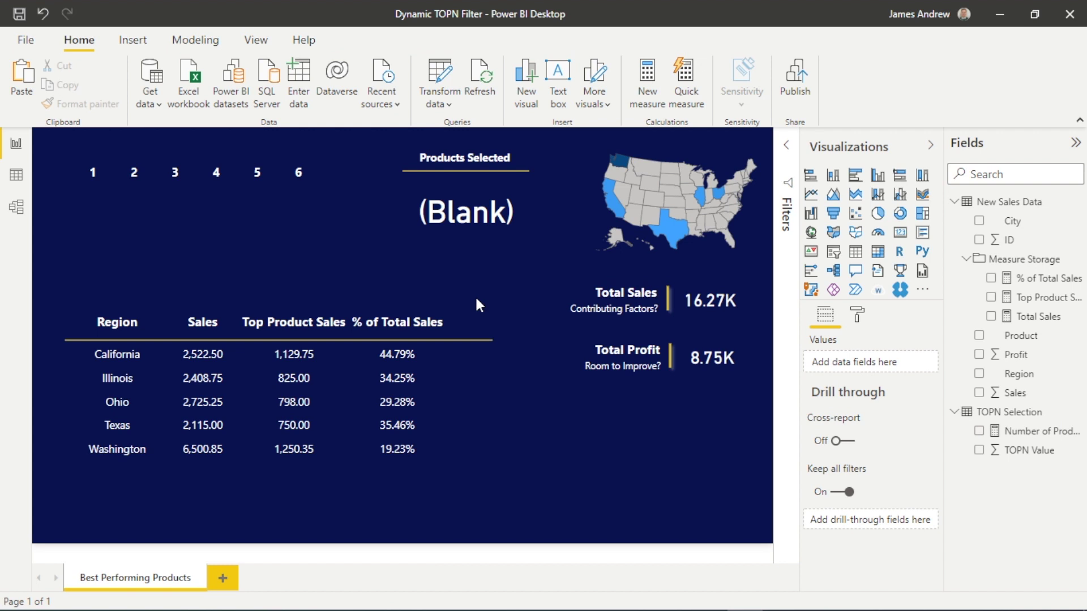
click(473, 236)
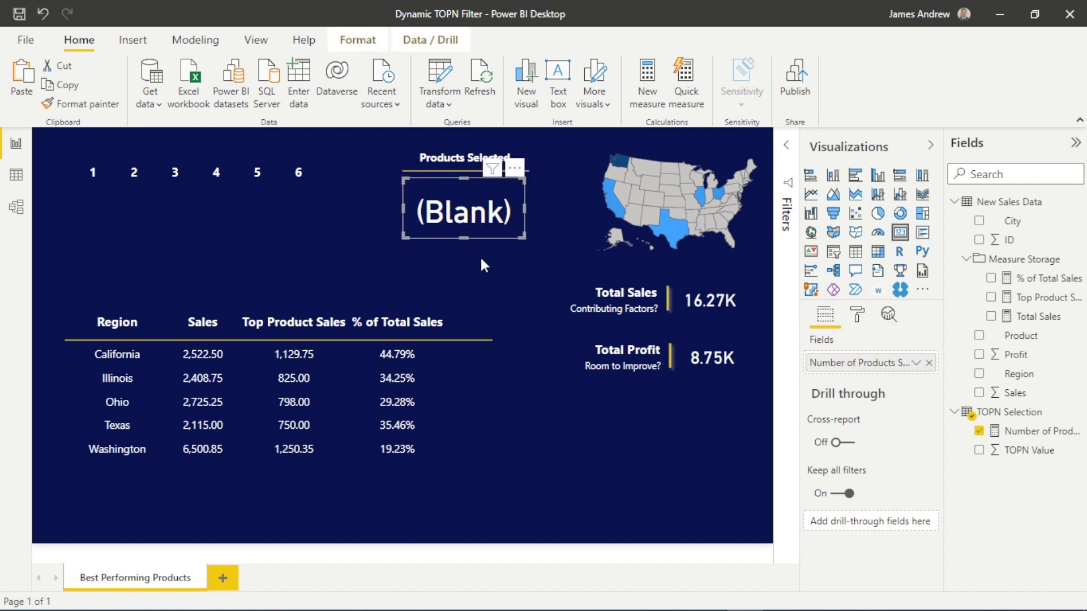
click(487, 293)
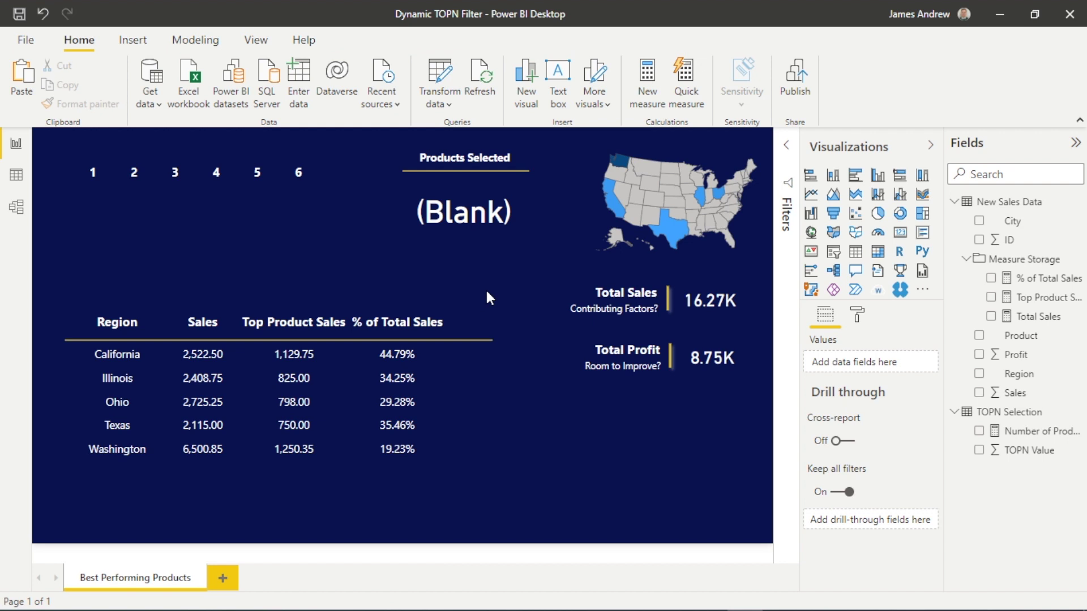
- Try slicer values 1 and 2, settle on 1, then open the Top Product Sales measure
click(98, 181)
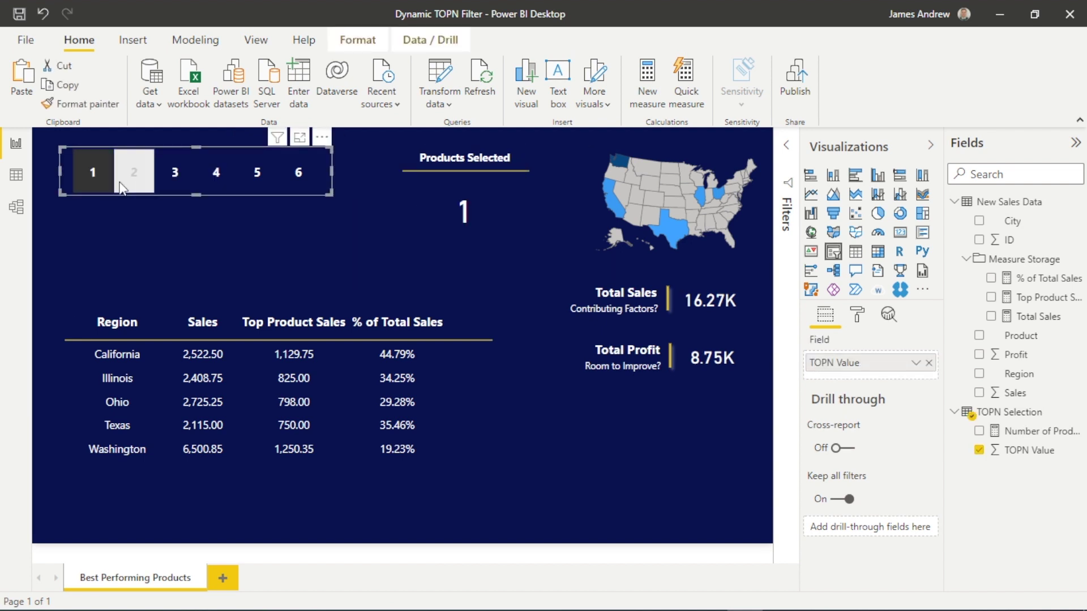
click(131, 180)
click(99, 188)
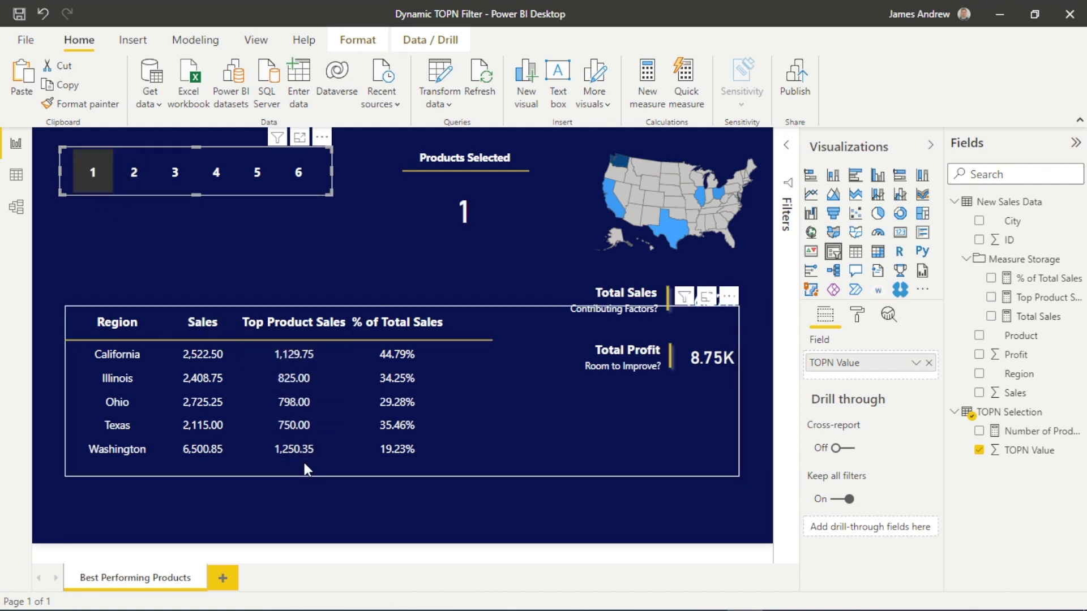
click(344, 289)
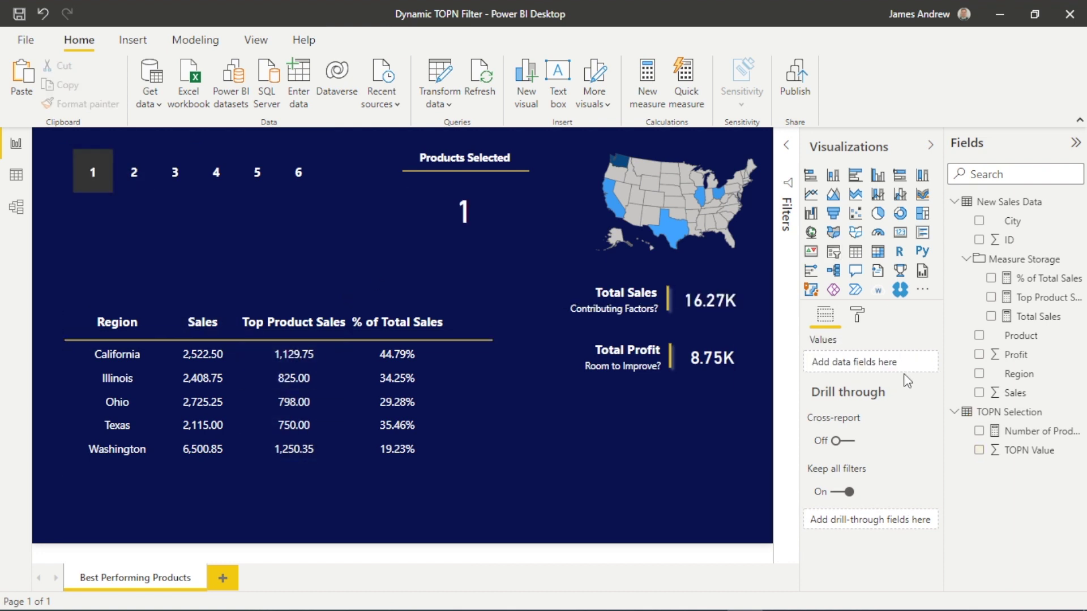
click(1017, 307)
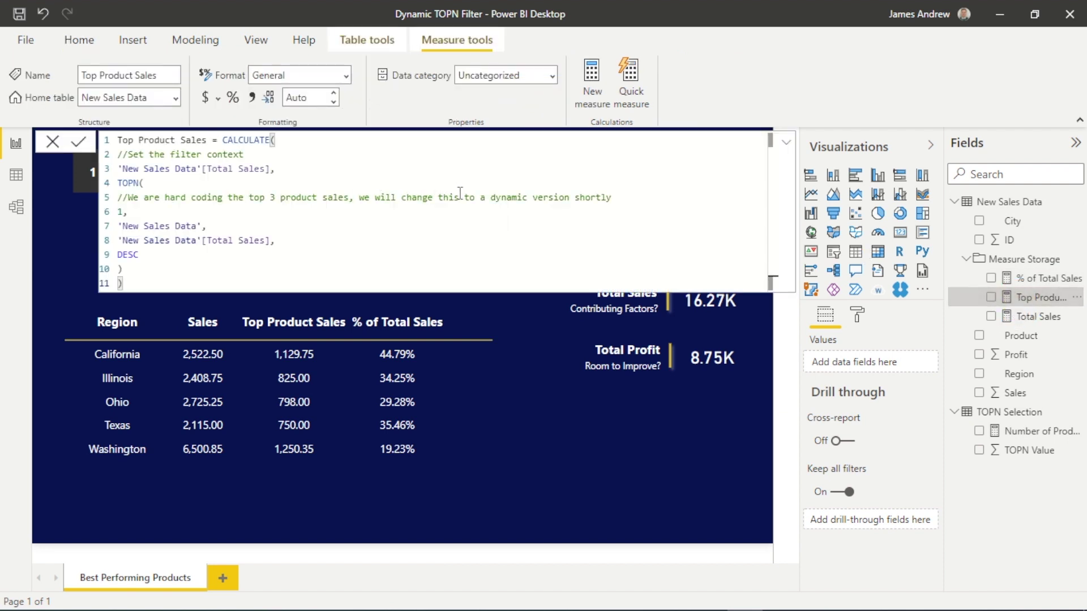
- Rewrite the line-5 comment to 'Make the dynamic version point to our TOPN Selection Table' and select the hard-coded 1 on line 6
mouse_move(483, 196)
mouse_down()
mouse_move(206, 182)
mouse_move(122, 194)
mouse_move(133, 197)
mouse_up()
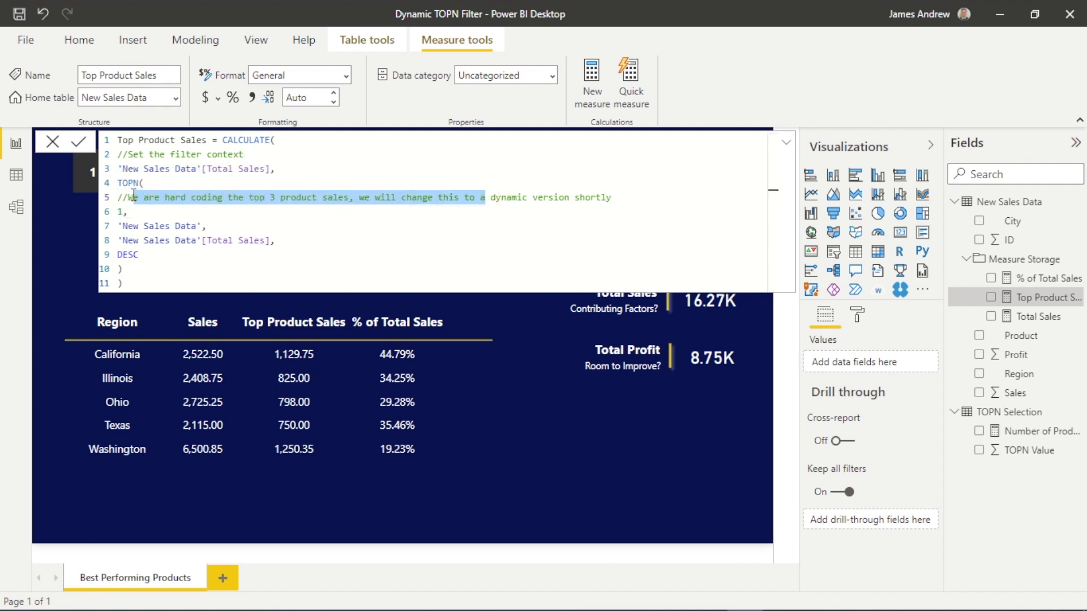
key(BackSpace)
key(BackSpace)
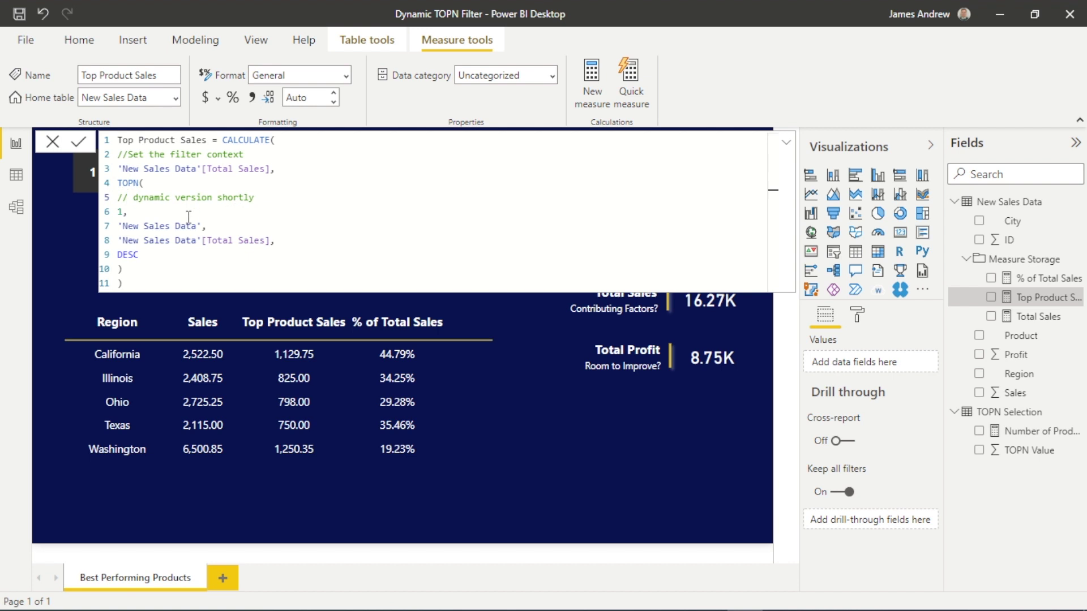
double_click(171, 199)
key(Delete)
key(BackSpace)
text(Make the dy)
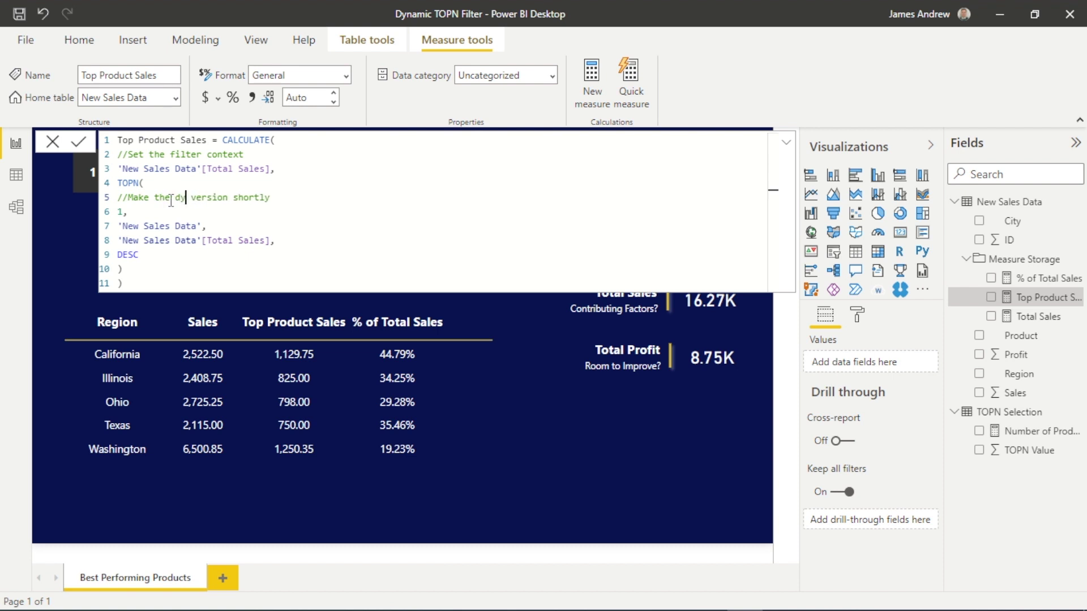
text(namic versio)
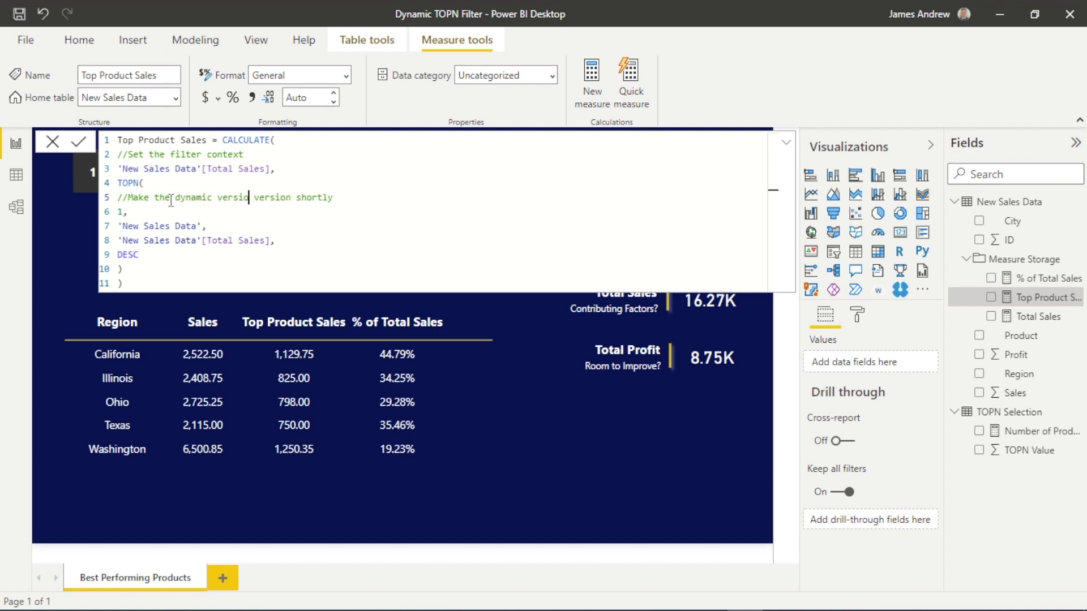
text(n point to)
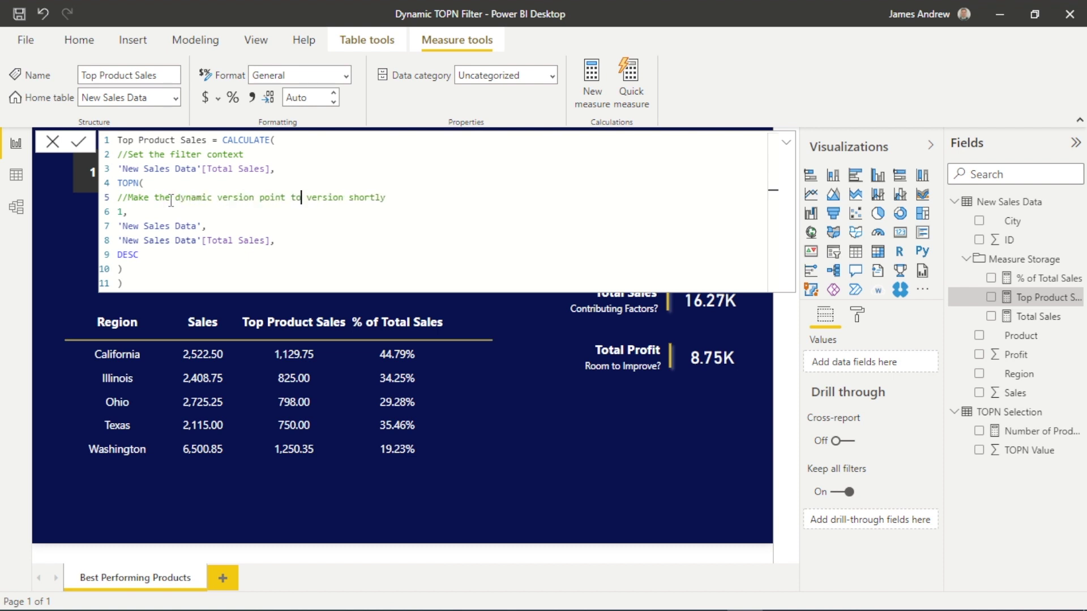
drag(395, 199, 312, 197)
key(BackSpace)
text(our TOPN Selection Table)
double_click(121, 211)
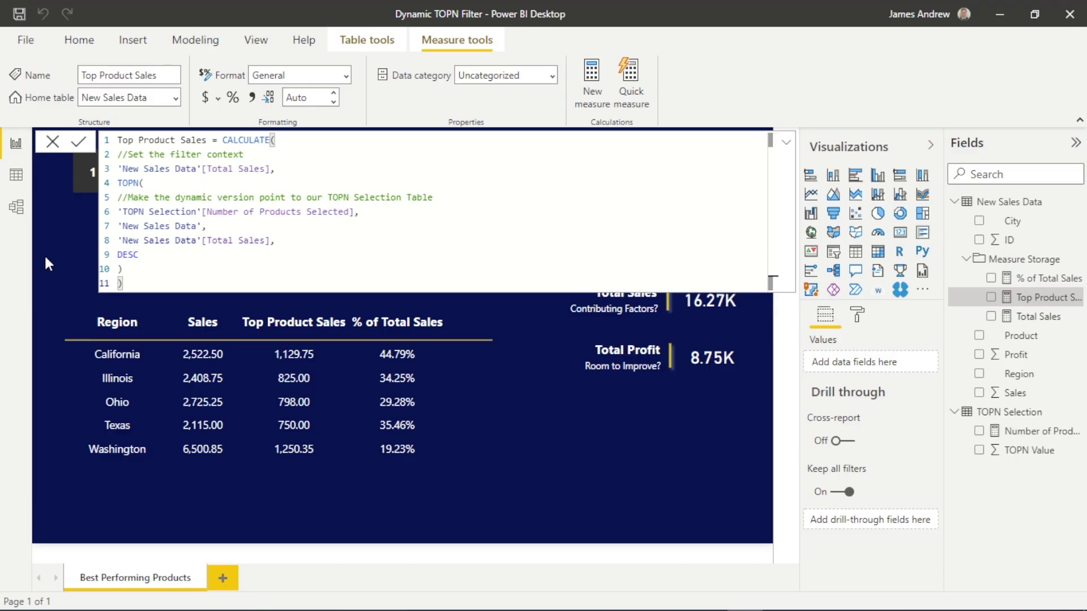
- Commit the formula and test the table with slicer values 1 through 5
click(16, 378)
click(535, 501)
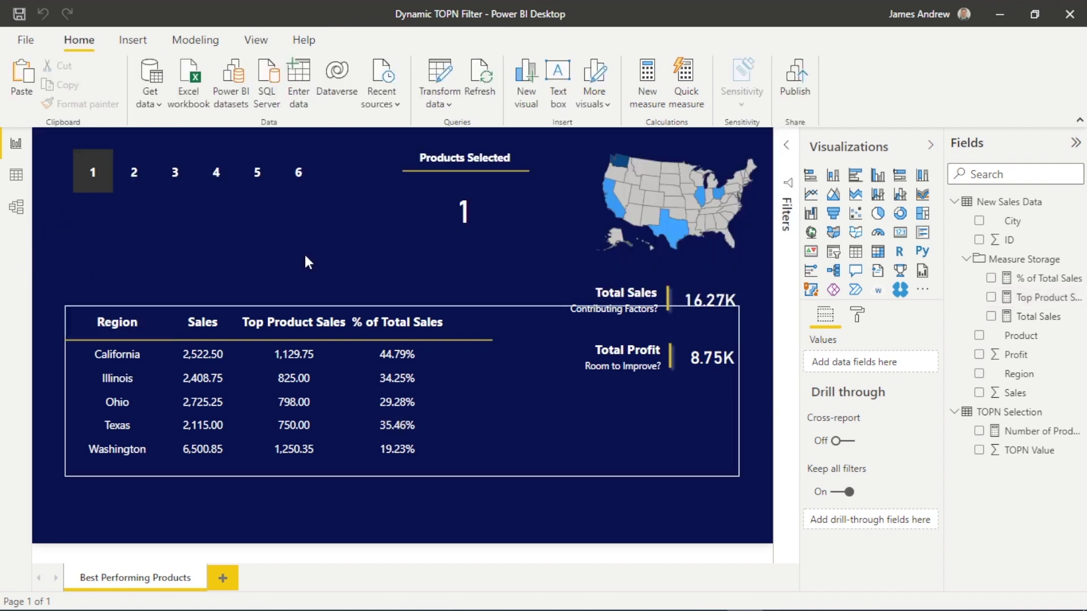
click(104, 172)
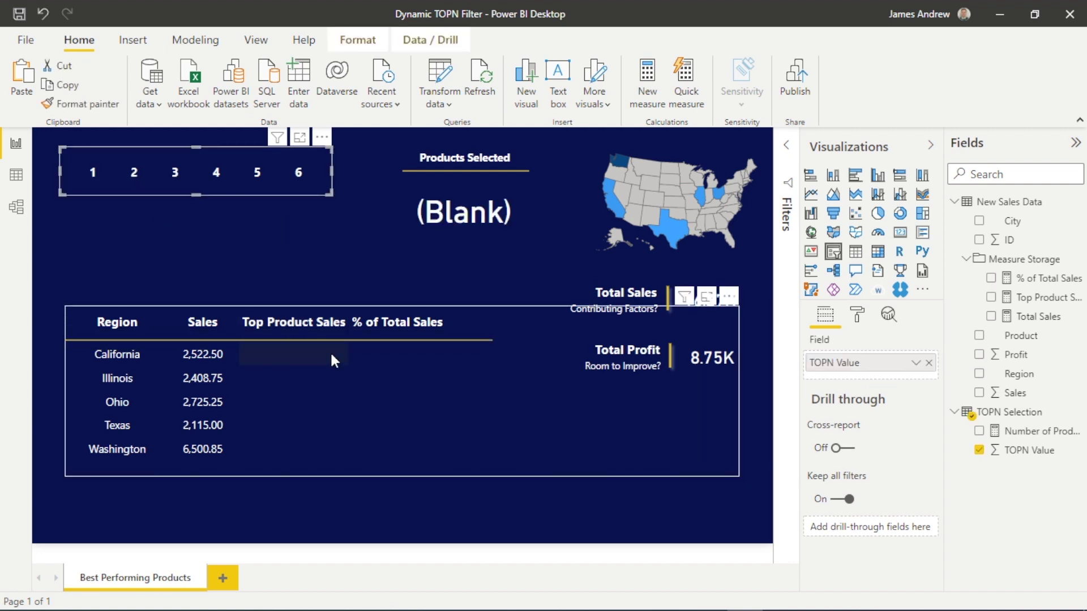
click(91, 176)
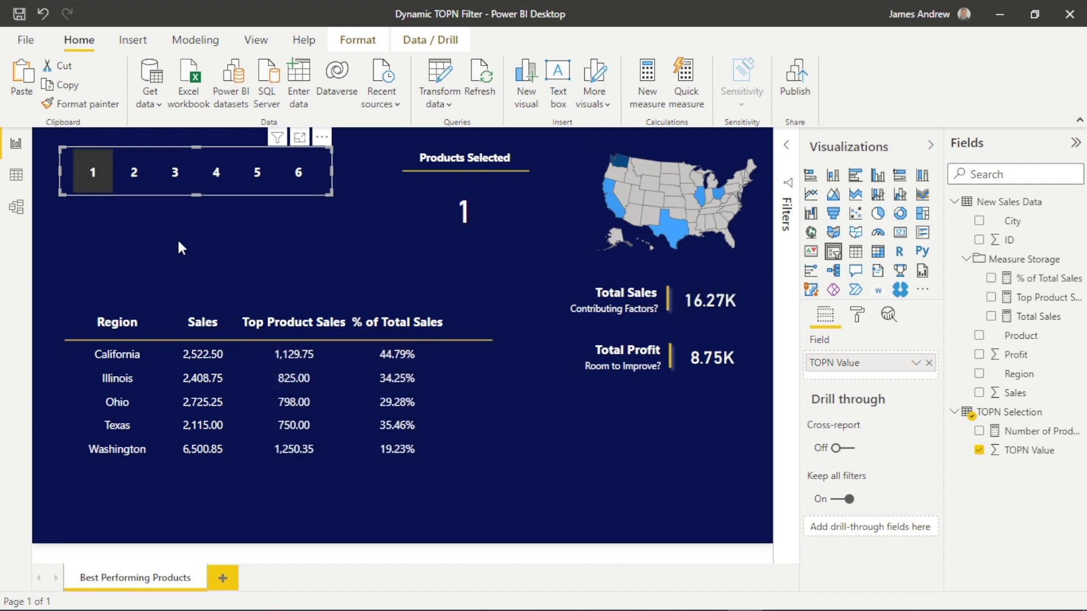
click(136, 181)
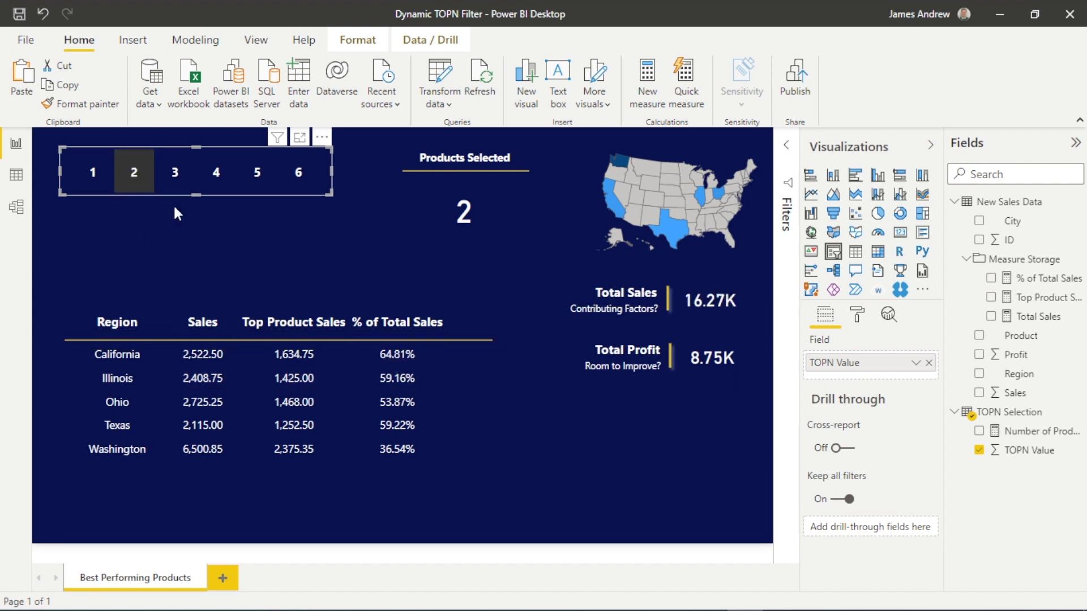
click(171, 180)
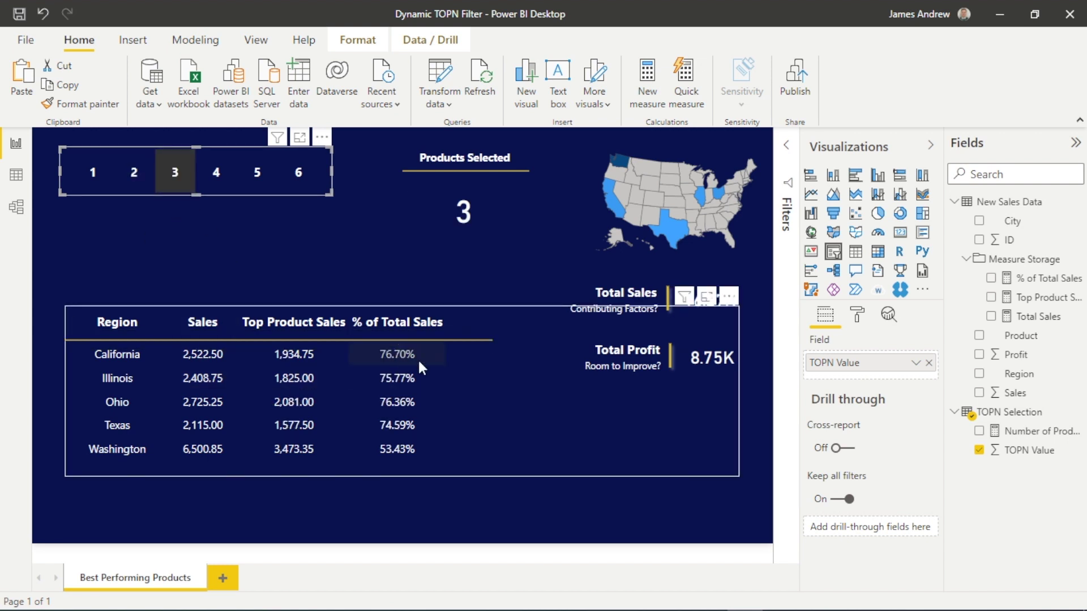
click(230, 177)
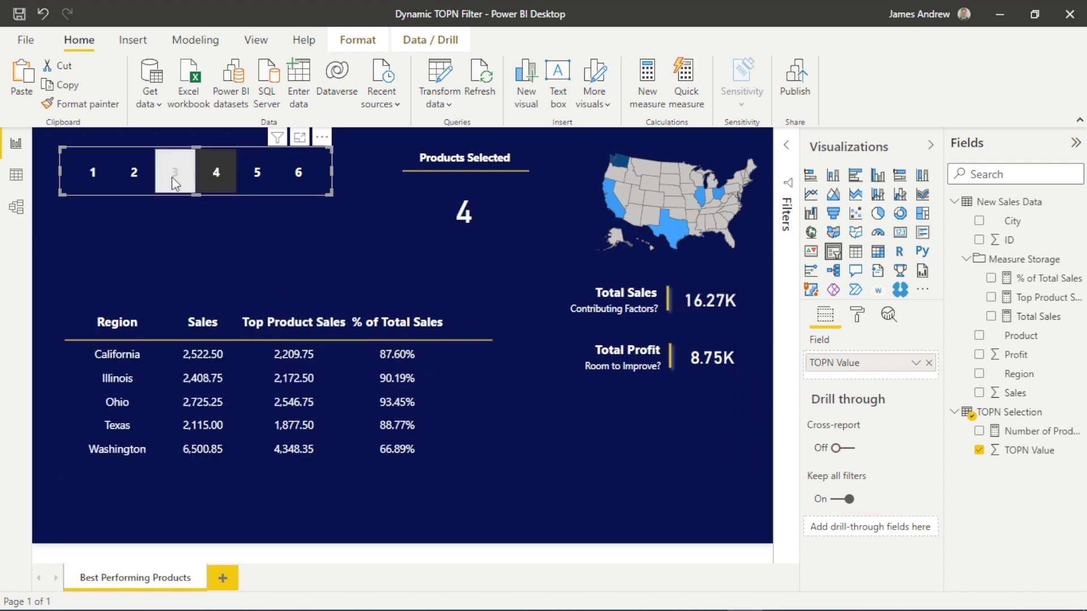
click(252, 186)
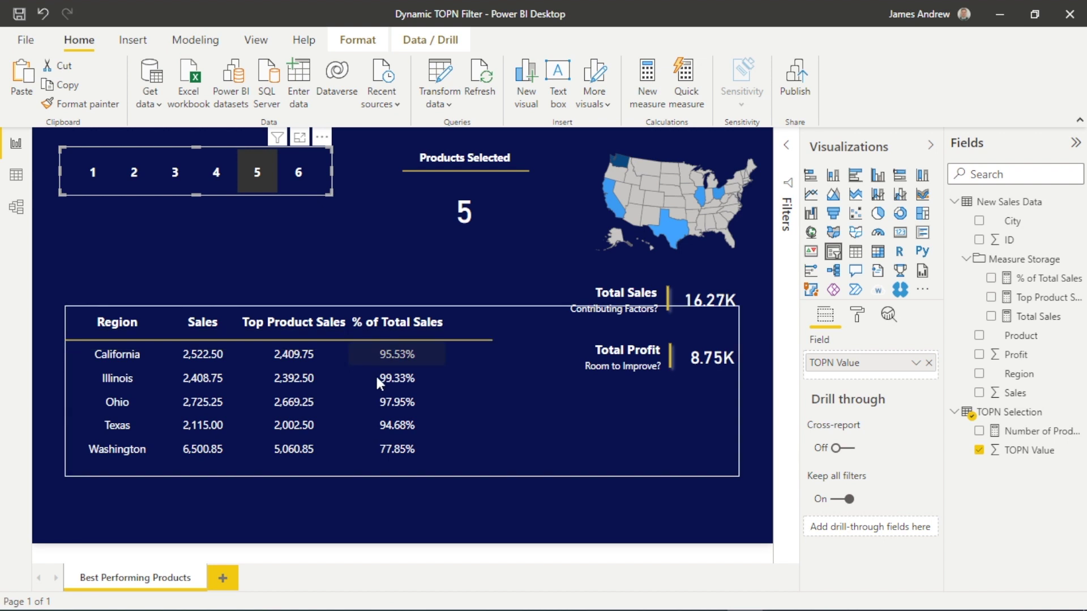
- Return the slicer to 1 product, leaving California at 1,129.75 (44.79%), and deselect it
click(105, 175)
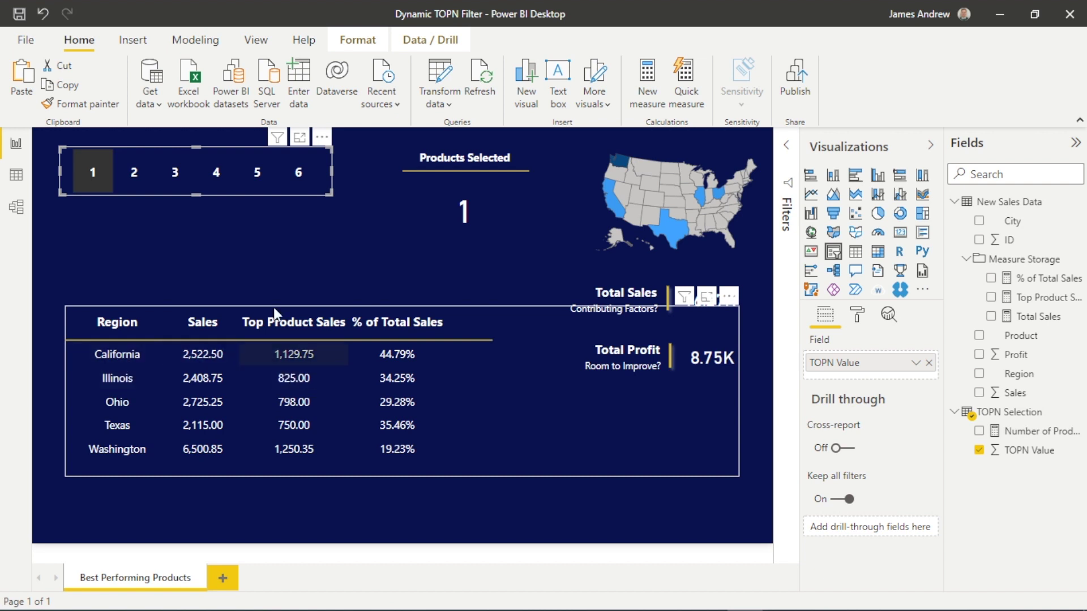
click(175, 172)
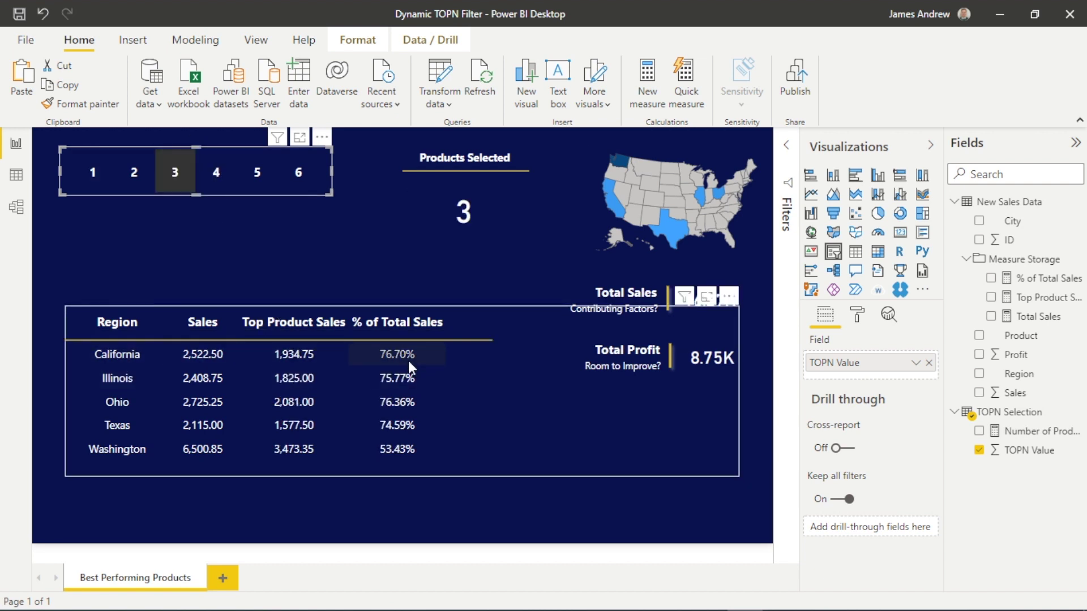
click(146, 186)
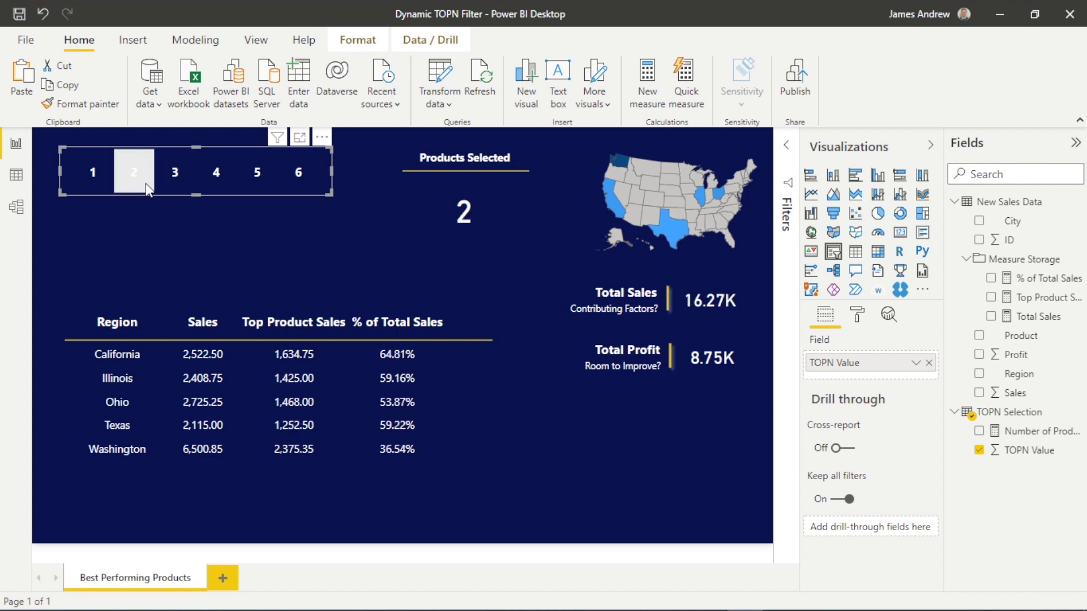
click(86, 169)
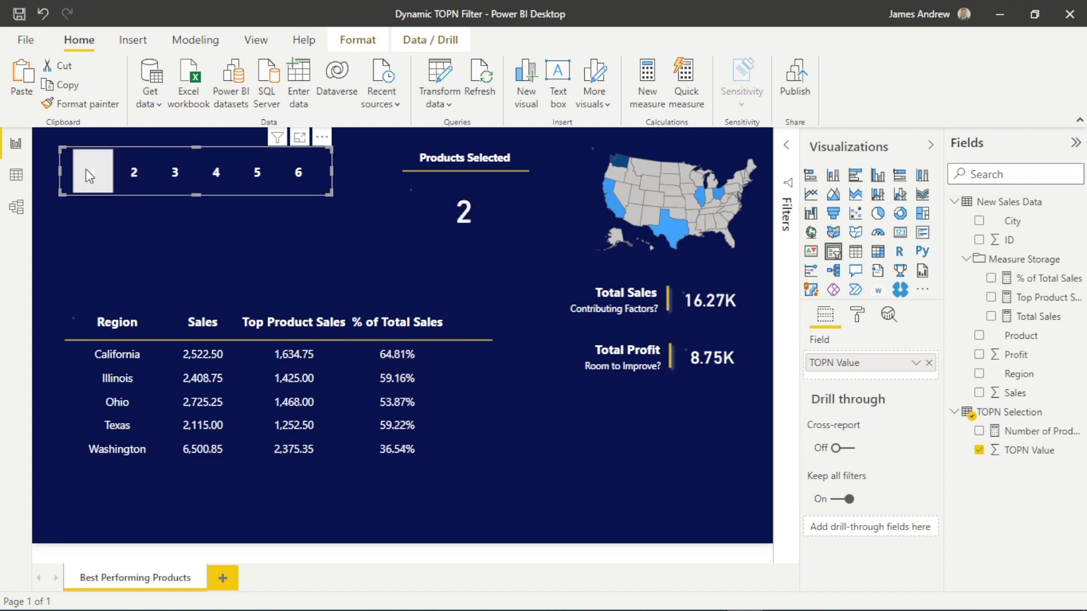
click(329, 277)
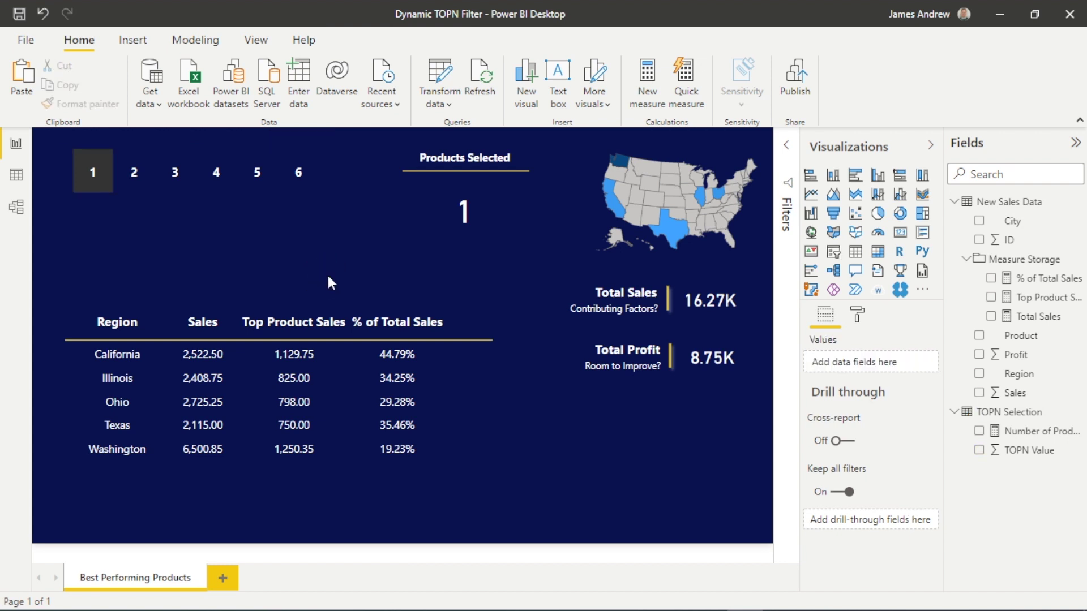